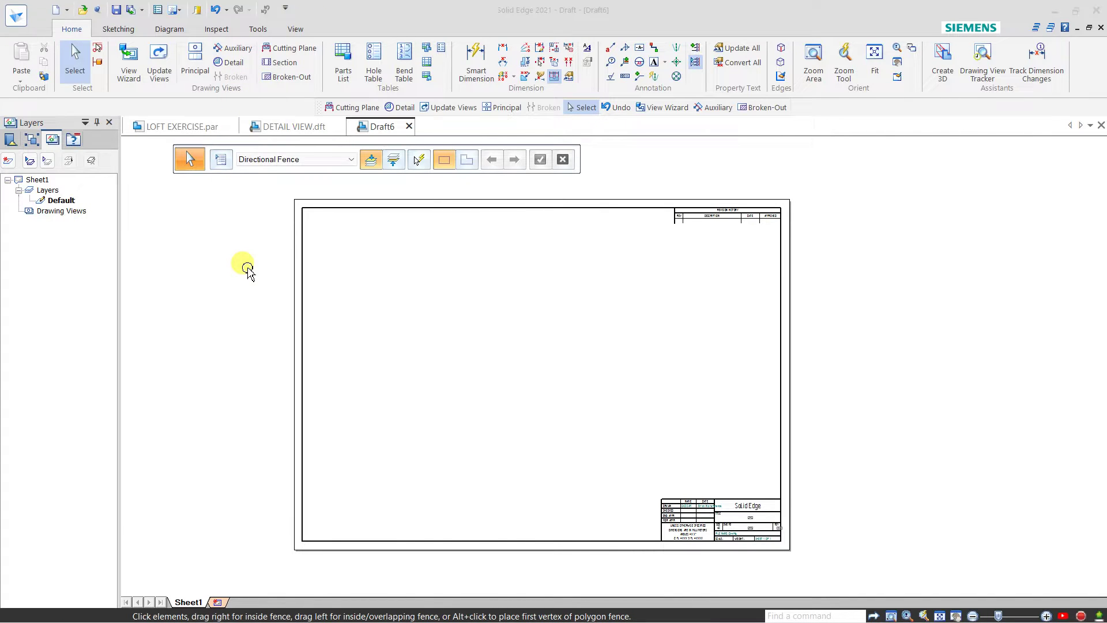
Step: Start a View Wizard drawing view from the BLOWER ASSEMBLY model
{"action": "left_click", "coordinate": [128, 65]}
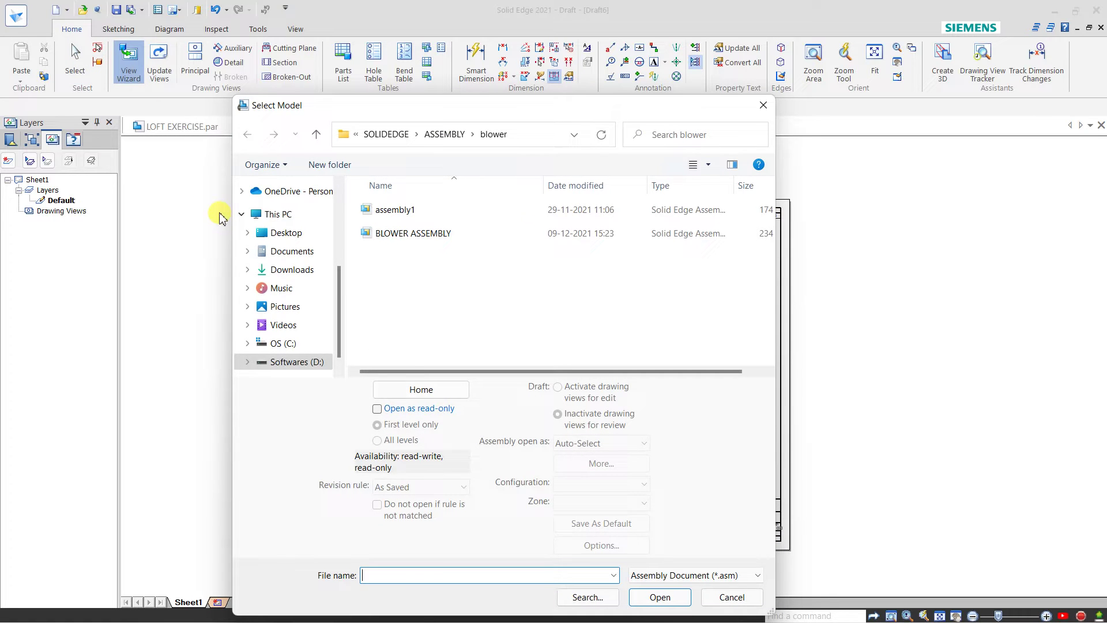
{"action": "left_click", "coordinate": [456, 235]}
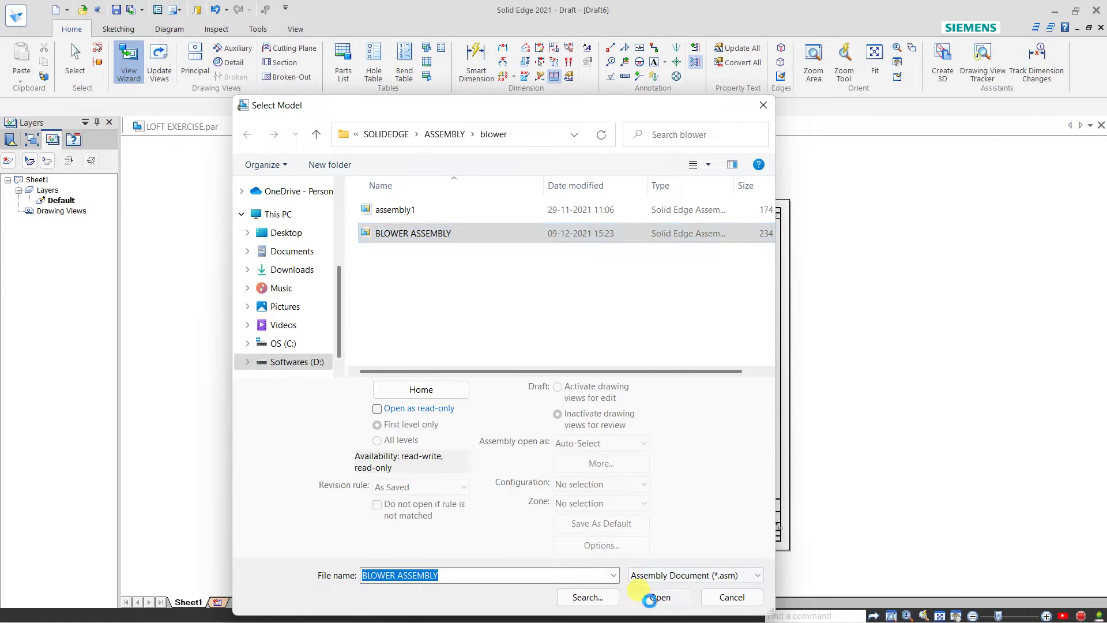
{"action": "left_click", "coordinate": [658, 598]}
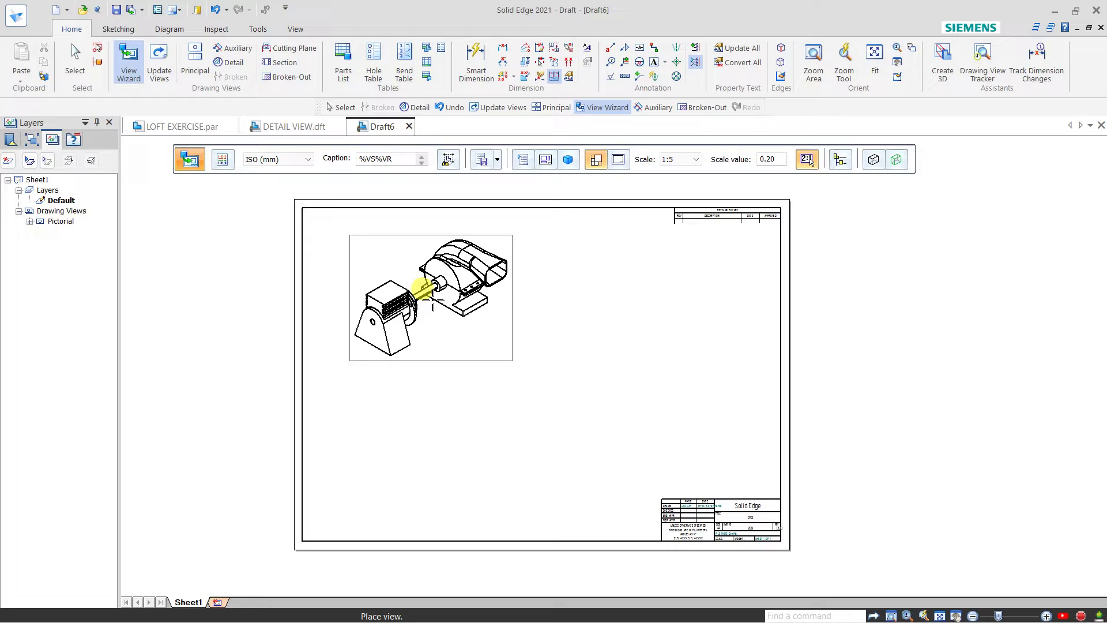
Step: Place the blower assembly pictorial view, reorient it to Top View, then reselect it
{"action": "left_click", "coordinate": [419, 299]}
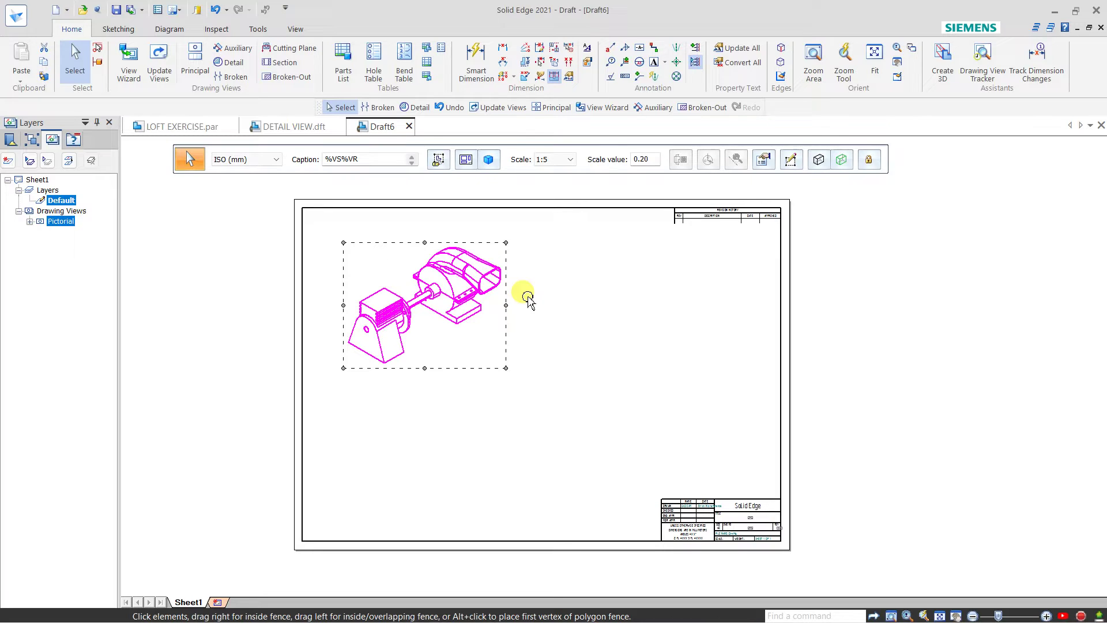
{"action": "left_click", "coordinate": [489, 165]}
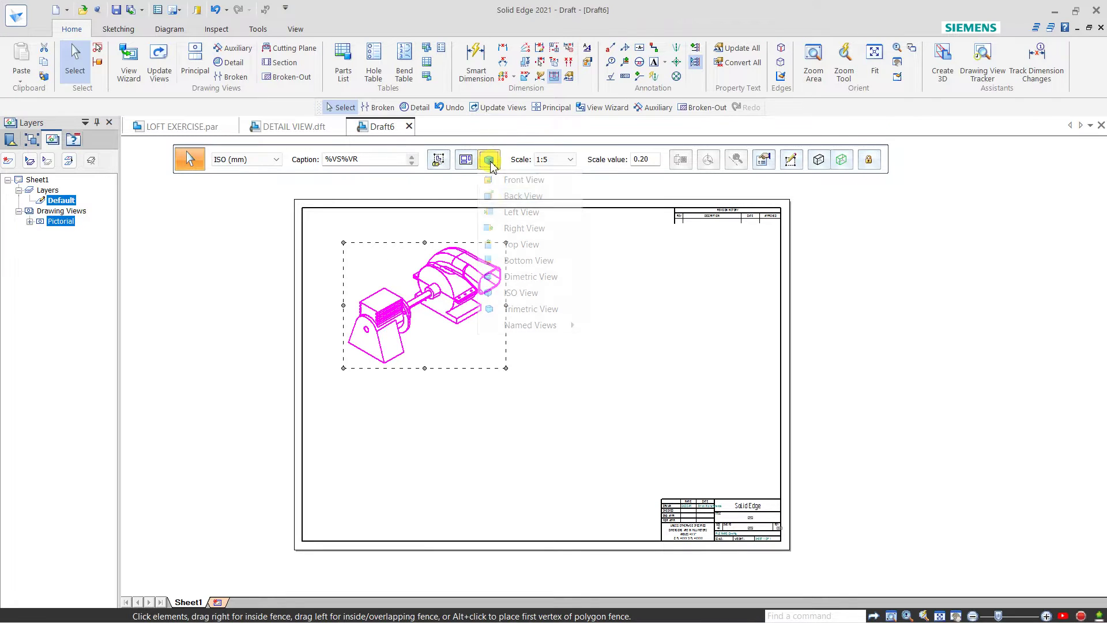
{"action": "left_click", "coordinate": [519, 242]}
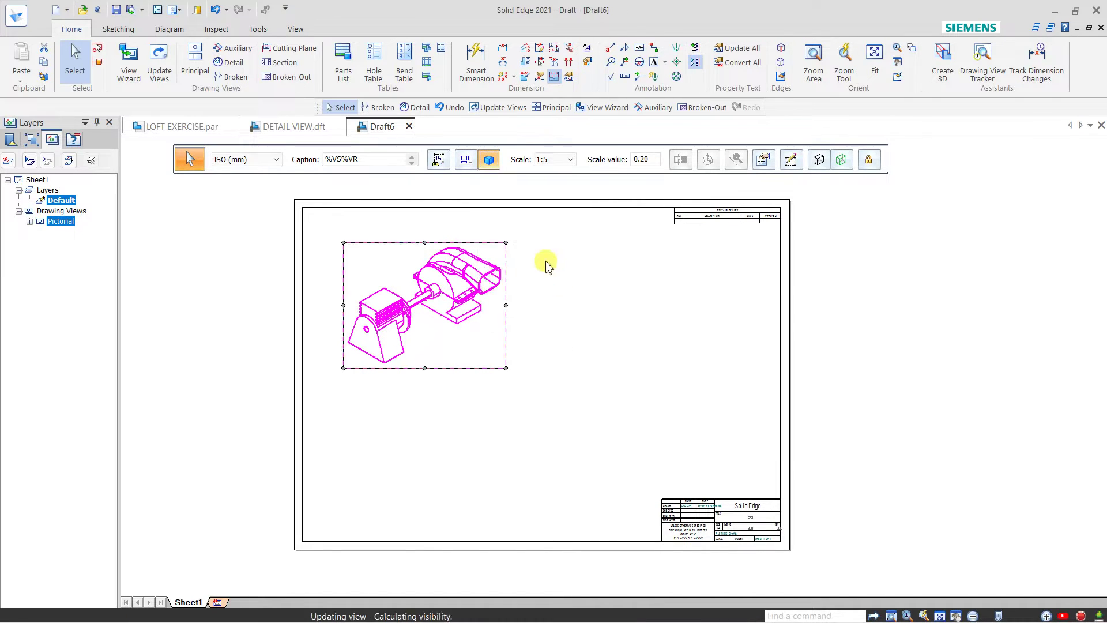
{"action": "left_click", "coordinate": [528, 320]}
{"action": "left_click", "coordinate": [429, 318]}
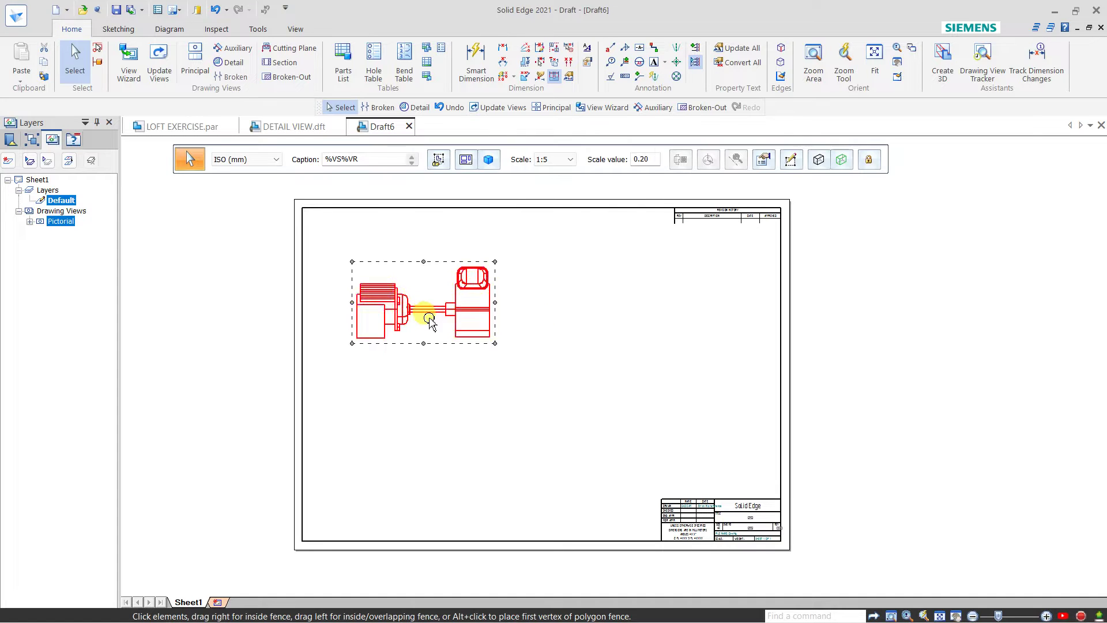
{"action": "scroll", "coordinate": [428, 319], "scroll_direction": "down", "scroll_amount": 2}
{"action": "scroll", "coordinate": [450, 302], "scroll_direction": "up", "scroll_amount": 2}
{"action": "scroll", "coordinate": [467, 287], "scroll_direction": "up", "scroll_amount": 2}
{"action": "left_click", "coordinate": [585, 272]}
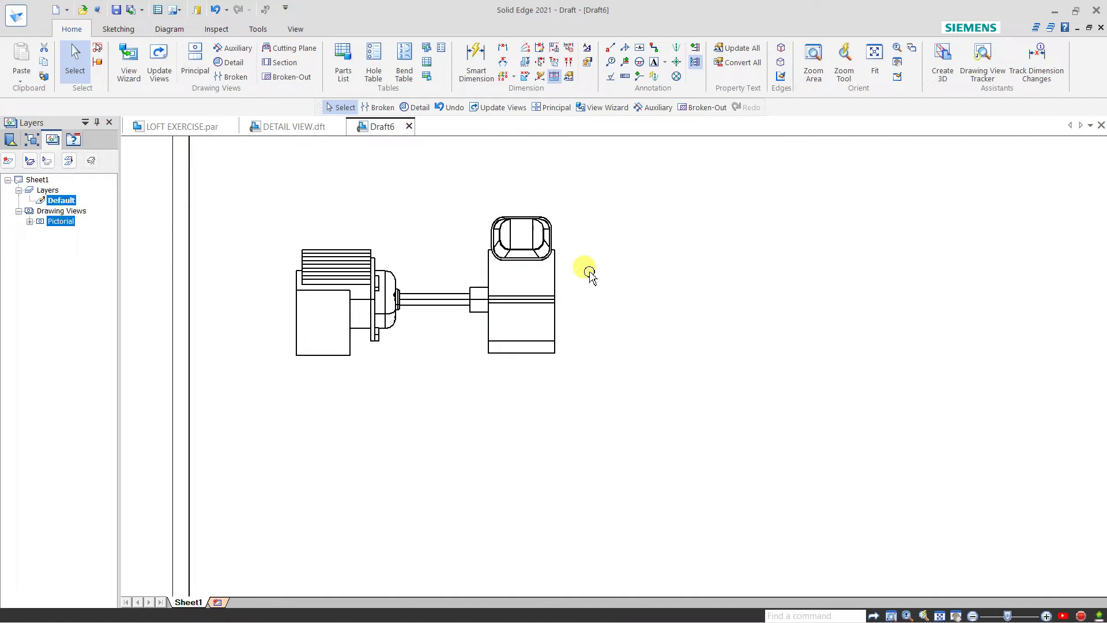
{"action": "scroll", "coordinate": [438, 302], "scroll_direction": "up", "scroll_amount": 1}
{"action": "scroll", "coordinate": [401, 288], "scroll_direction": "up", "scroll_amount": 2}
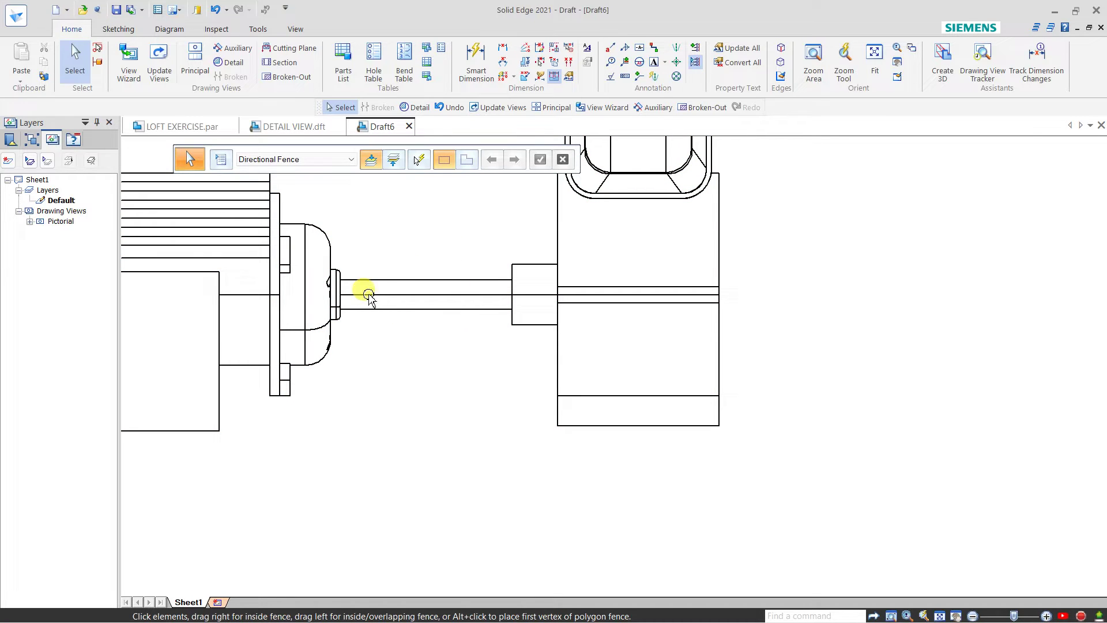
{"action": "scroll", "coordinate": [471, 353], "scroll_direction": "down", "scroll_amount": 2}
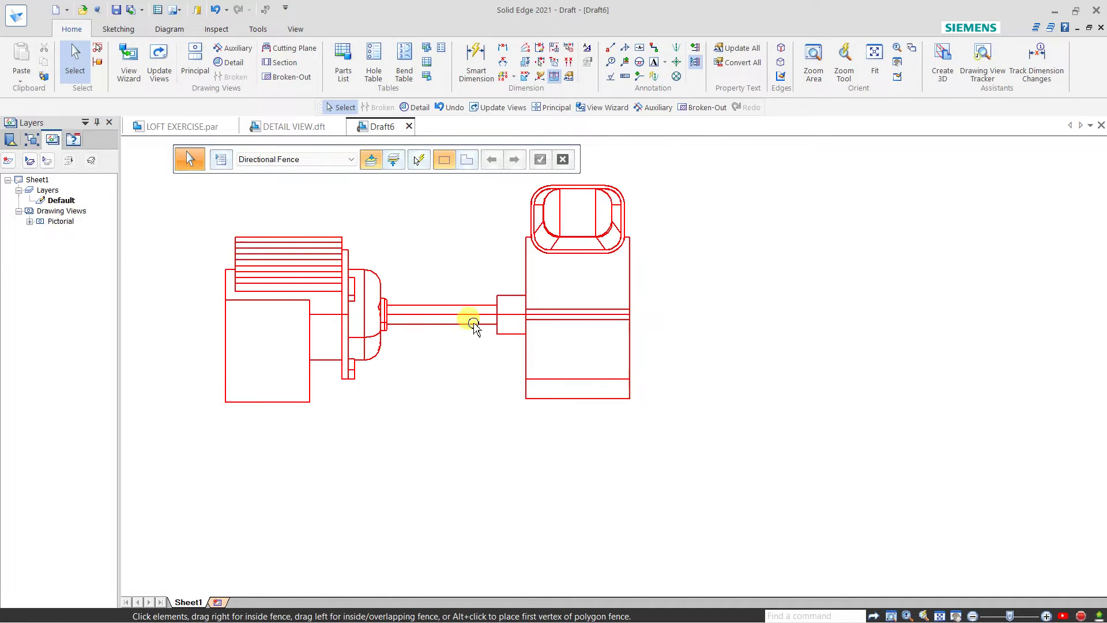
{"action": "left_click", "coordinate": [457, 304]}
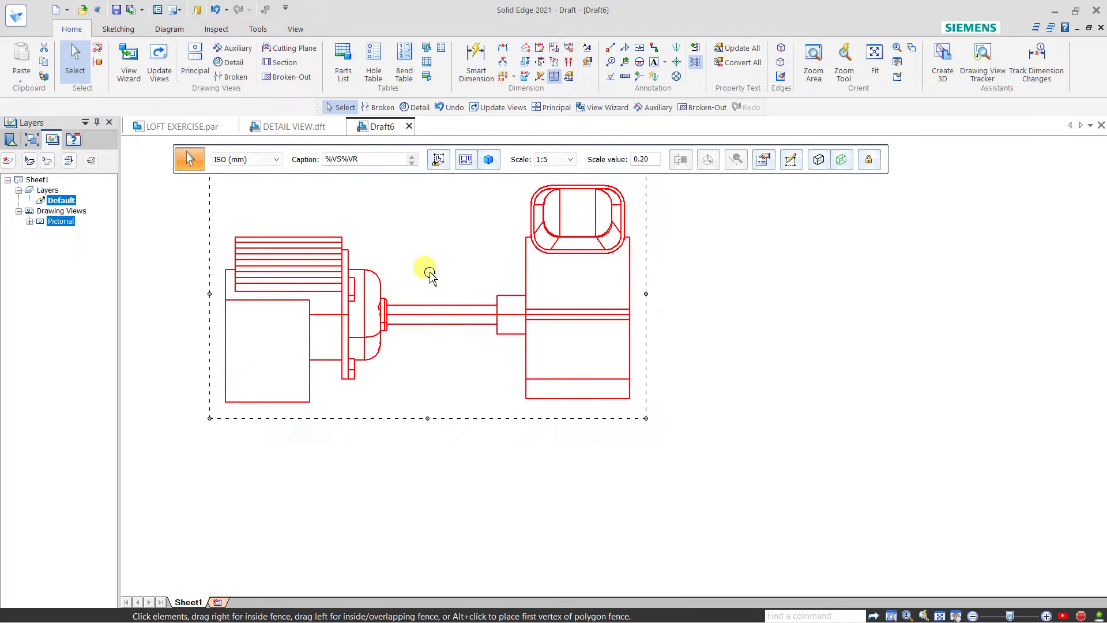
Step: Break the view with two vertical break lines across the shaft and an adjusted break gap
{"action": "left_click", "coordinate": [231, 78]}
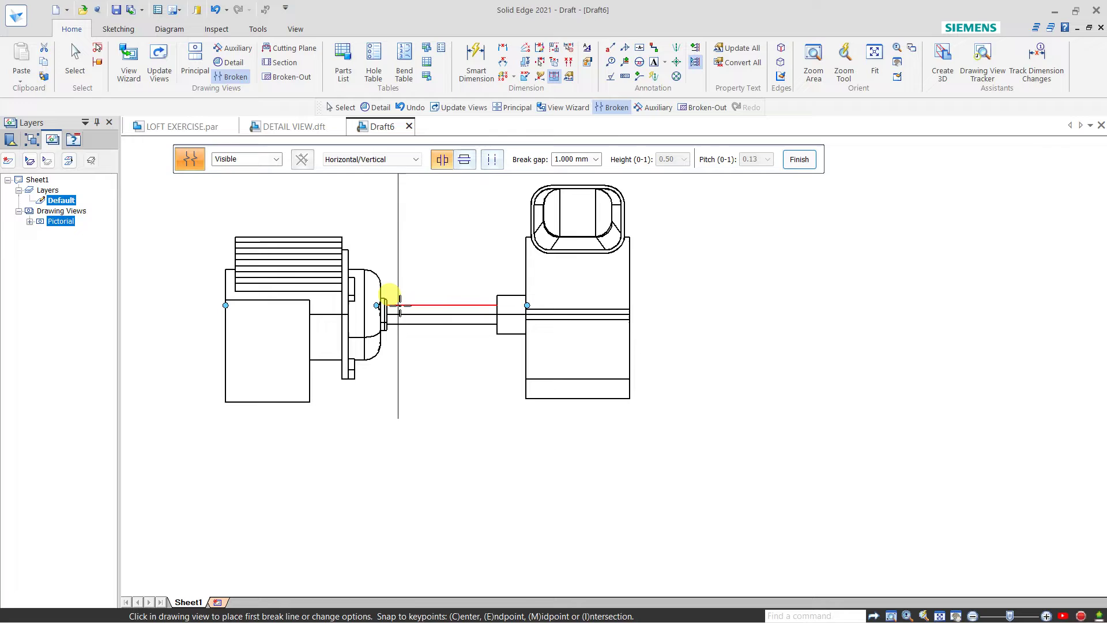
{"action": "left_click", "coordinate": [399, 301]}
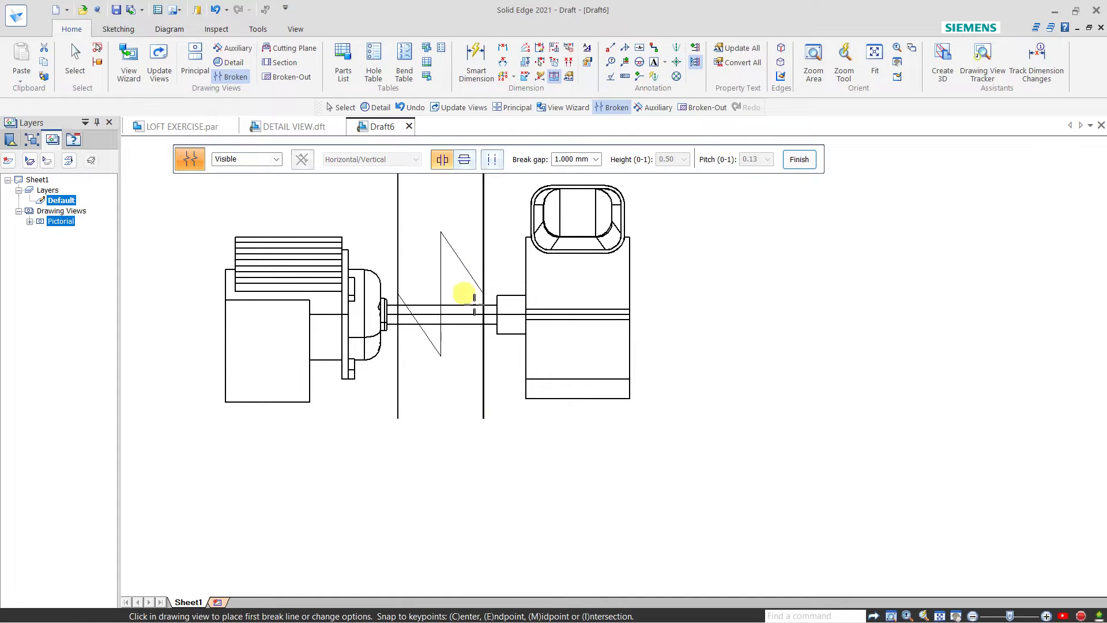
{"action": "left_click", "coordinate": [385, 338]}
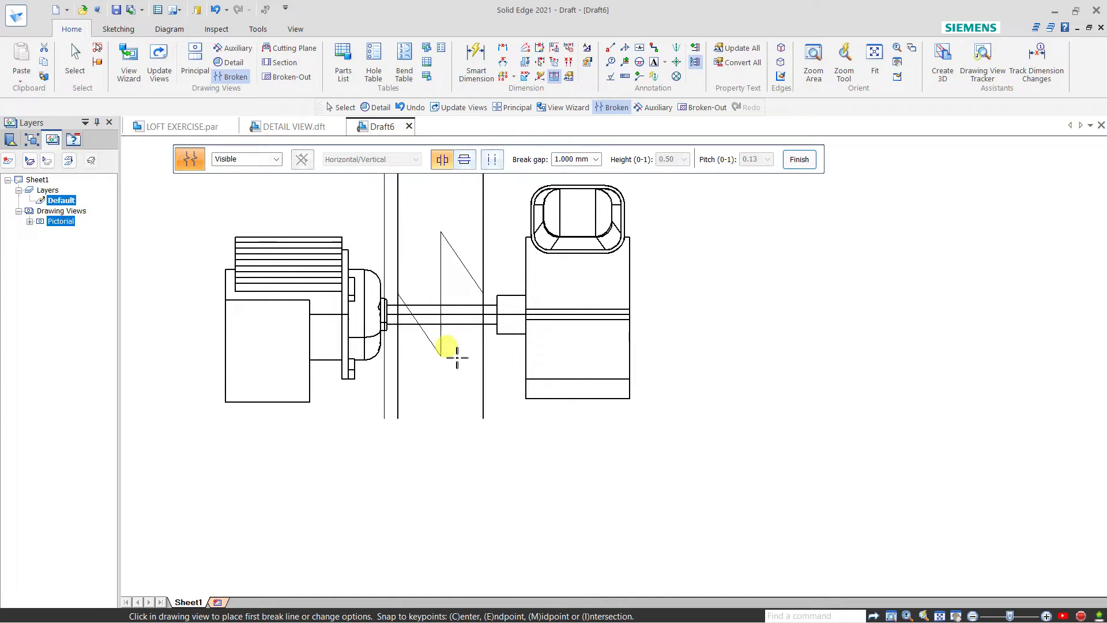
{"action": "left_click", "coordinate": [579, 153]}
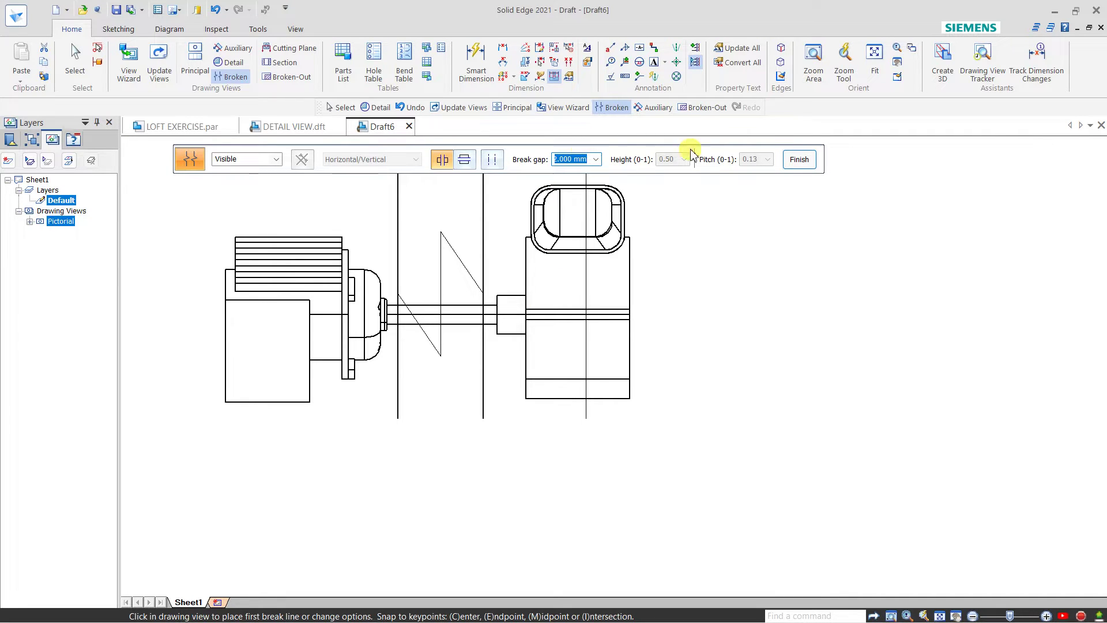
{"action": "left_click", "coordinate": [813, 167]}
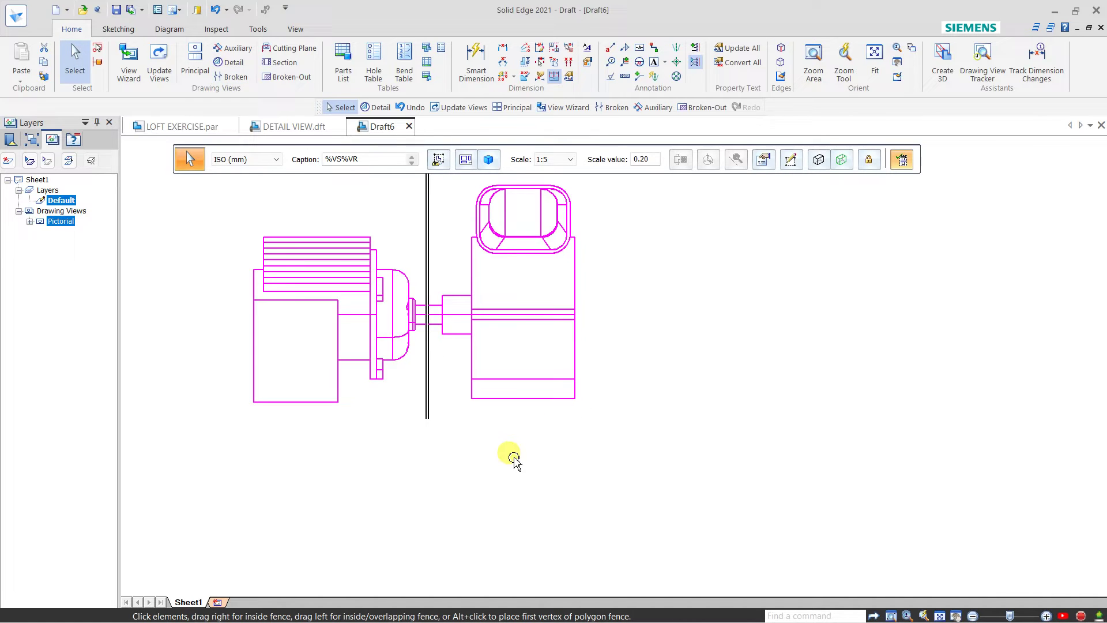
{"action": "scroll", "coordinate": [423, 285], "scroll_direction": "up", "scroll_amount": 1}
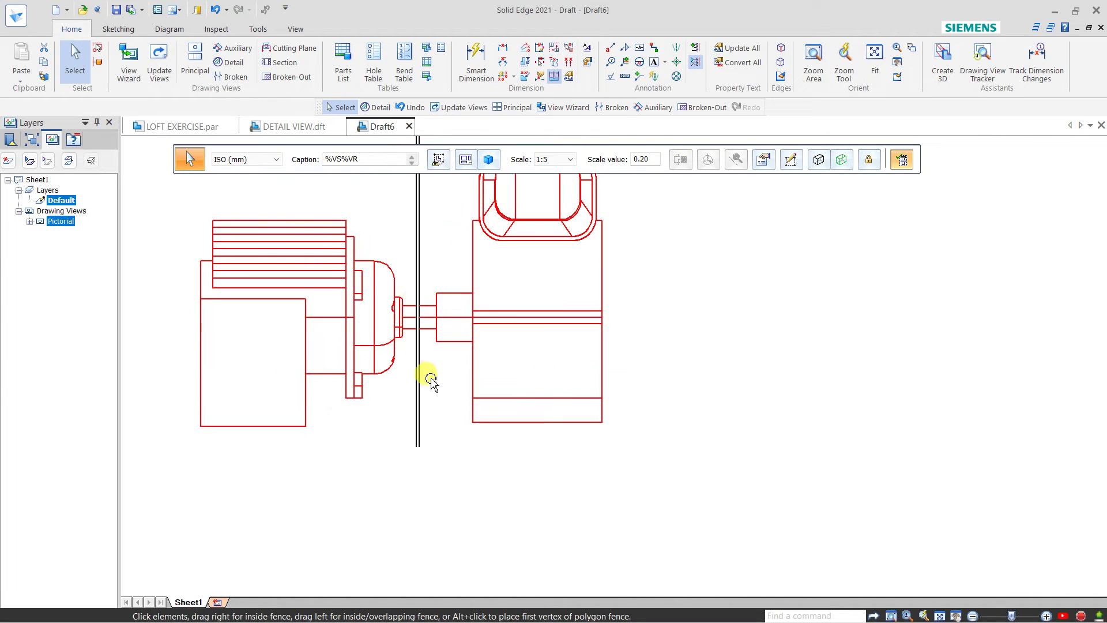
{"action": "scroll", "coordinate": [452, 399], "scroll_direction": "down", "scroll_amount": 1}
{"action": "scroll", "coordinate": [456, 407], "scroll_direction": "down", "scroll_amount": 2}
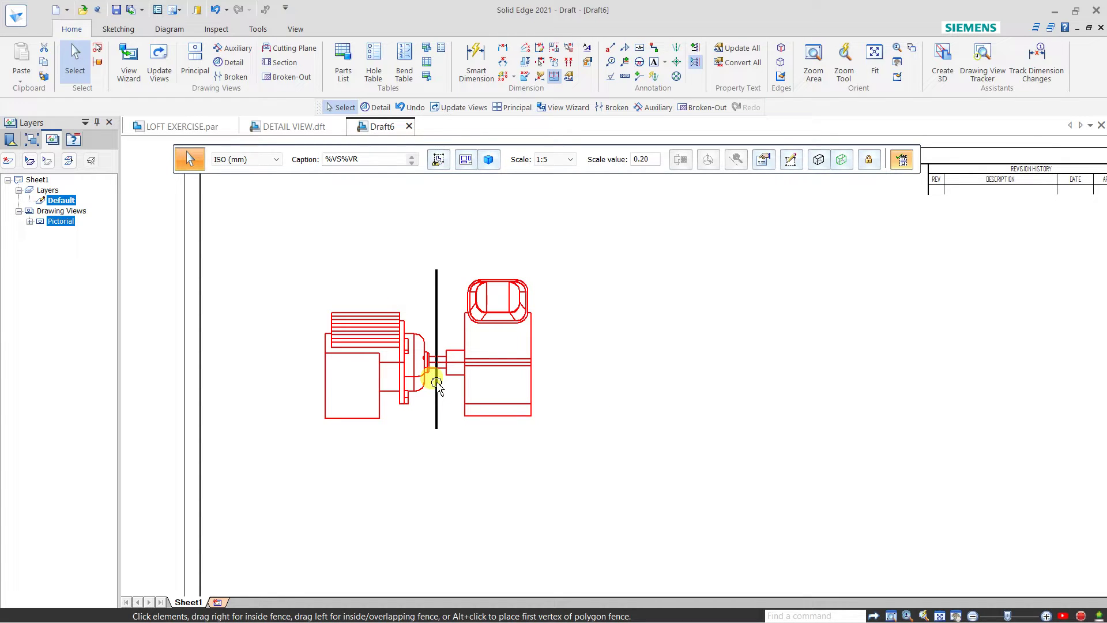
{"action": "scroll", "coordinate": [436, 371], "scroll_direction": "up", "scroll_amount": 3}
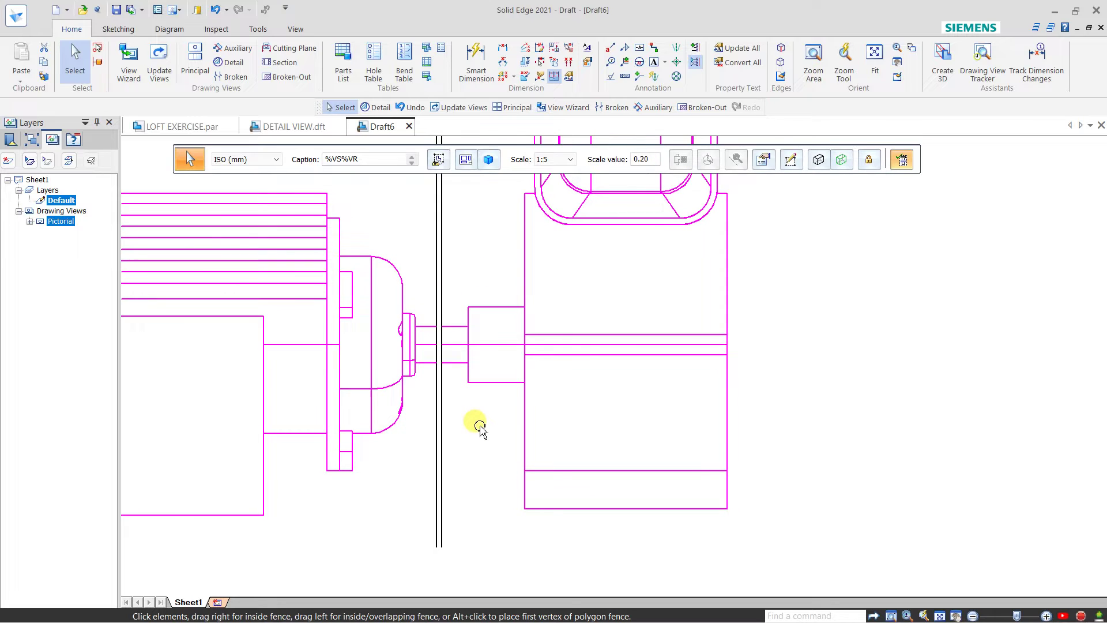
{"action": "scroll", "coordinate": [475, 432], "scroll_direction": "down", "scroll_amount": 3}
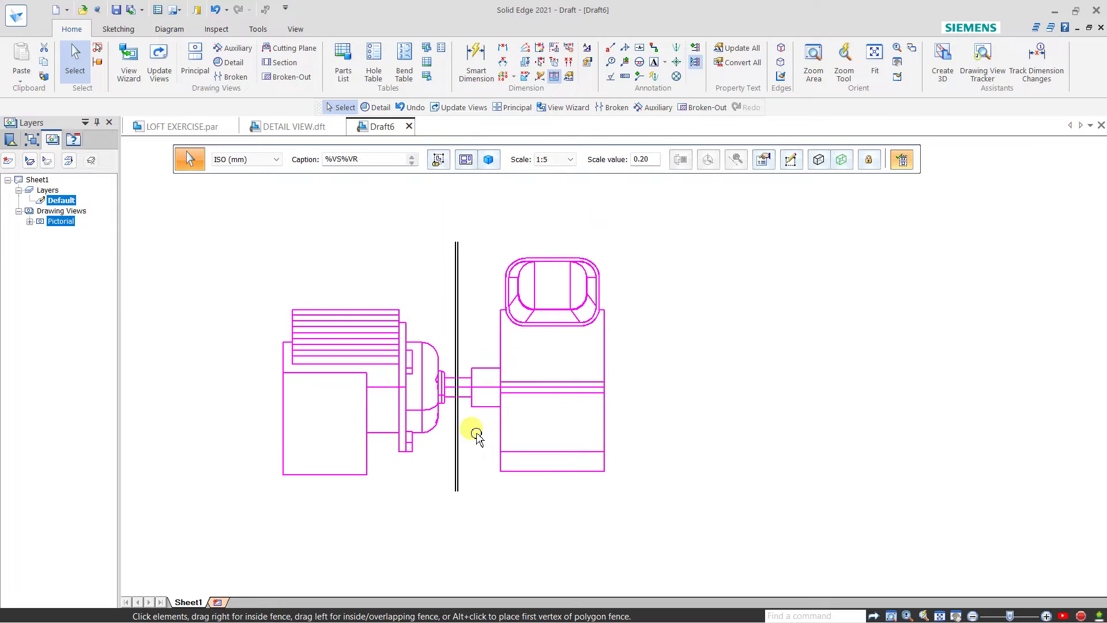
{"action": "left_click", "coordinate": [736, 384]}
{"action": "middle_click_drag", "start_coordinate": [583, 413], "coordinate": [536, 337]}
{"action": "scroll", "coordinate": [511, 339], "scroll_direction": "up", "scroll_amount": 1}
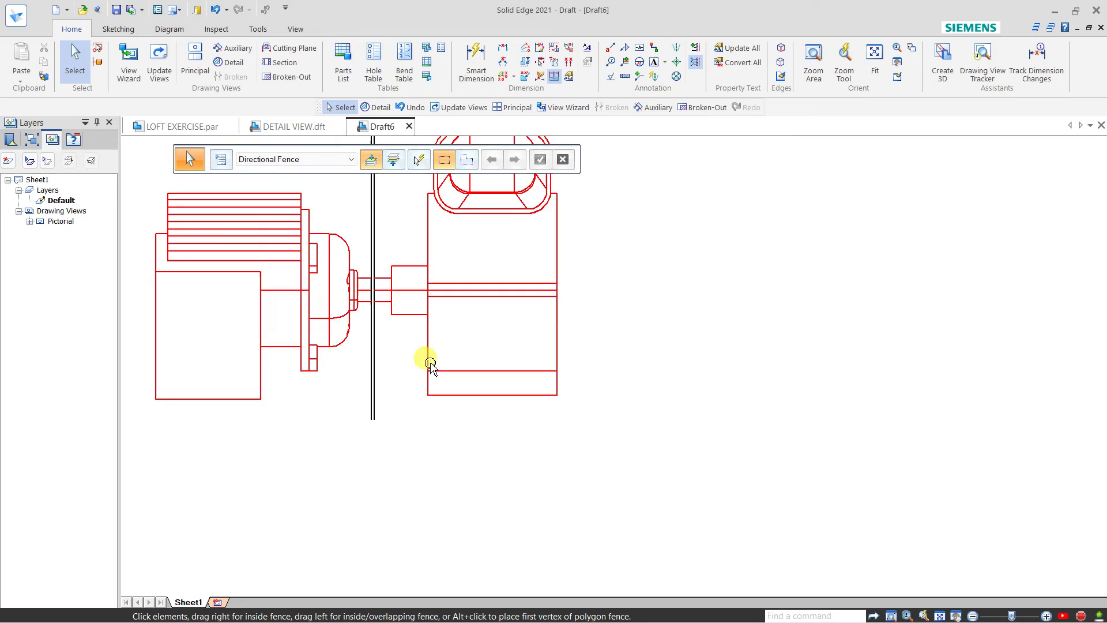
{"action": "scroll", "coordinate": [424, 359], "scroll_direction": "down", "scroll_amount": 3}
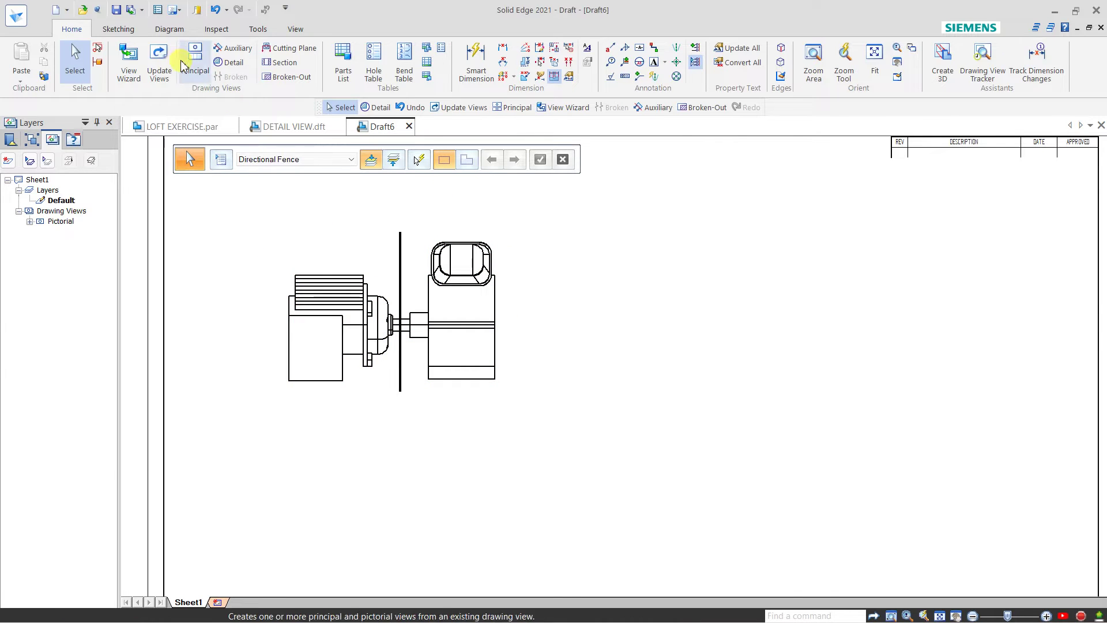
{"action": "left_click", "coordinate": [128, 59]}
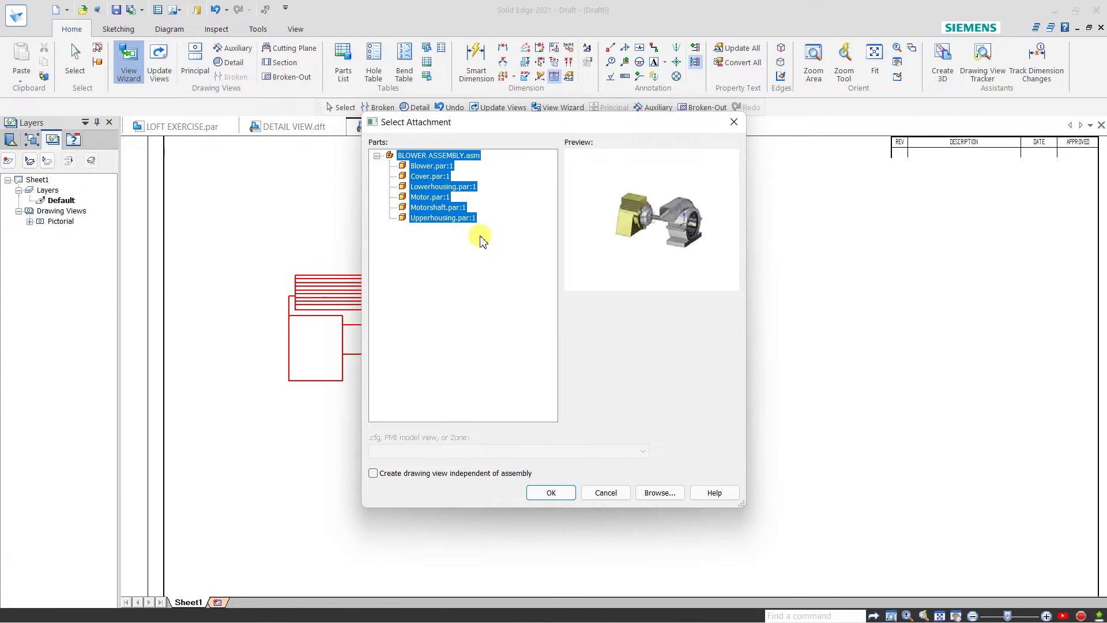
{"action": "left_click", "coordinate": [614, 495]}
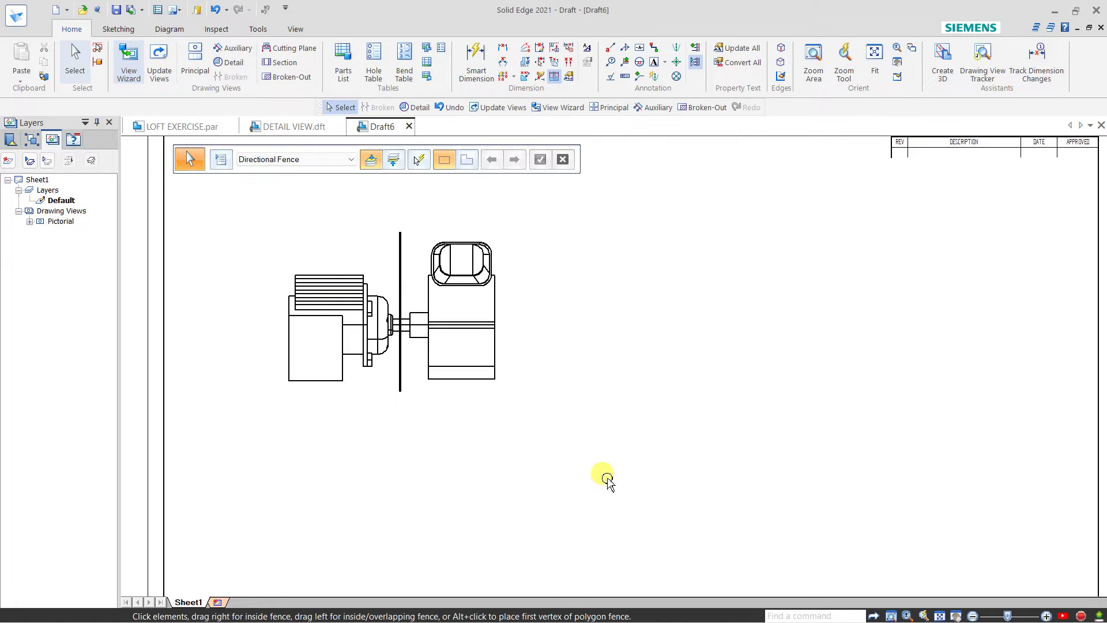
{"action": "scroll", "coordinate": [337, 347], "scroll_direction": "down", "scroll_amount": 2}
{"action": "left_click", "coordinate": [342, 355]}
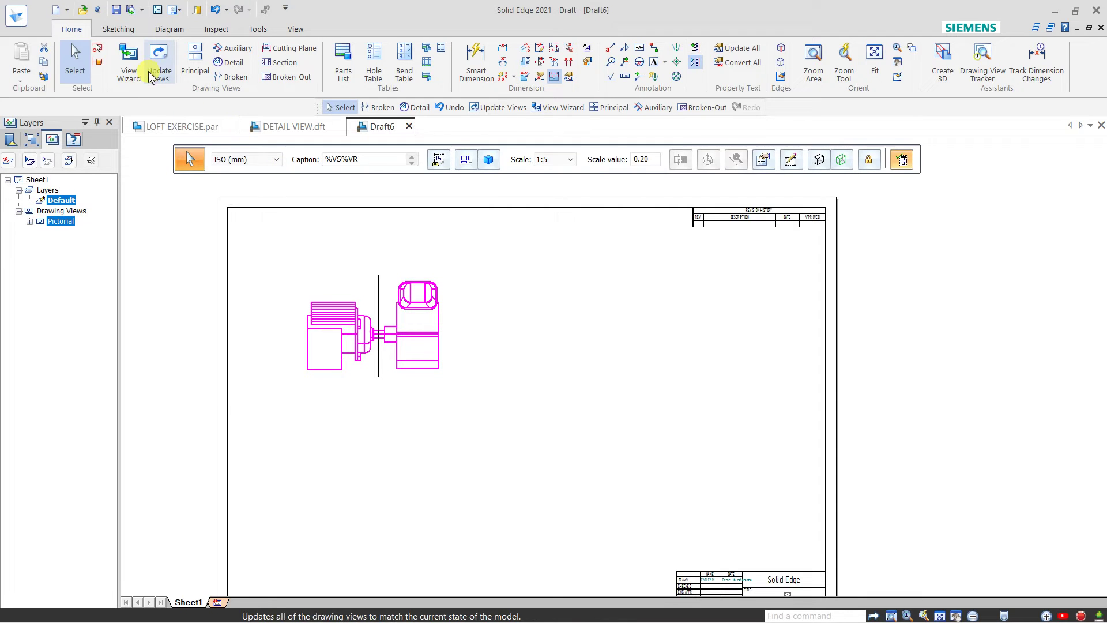
Step: Project a principal view from the broken view and place it below
{"action": "left_click", "coordinate": [195, 61]}
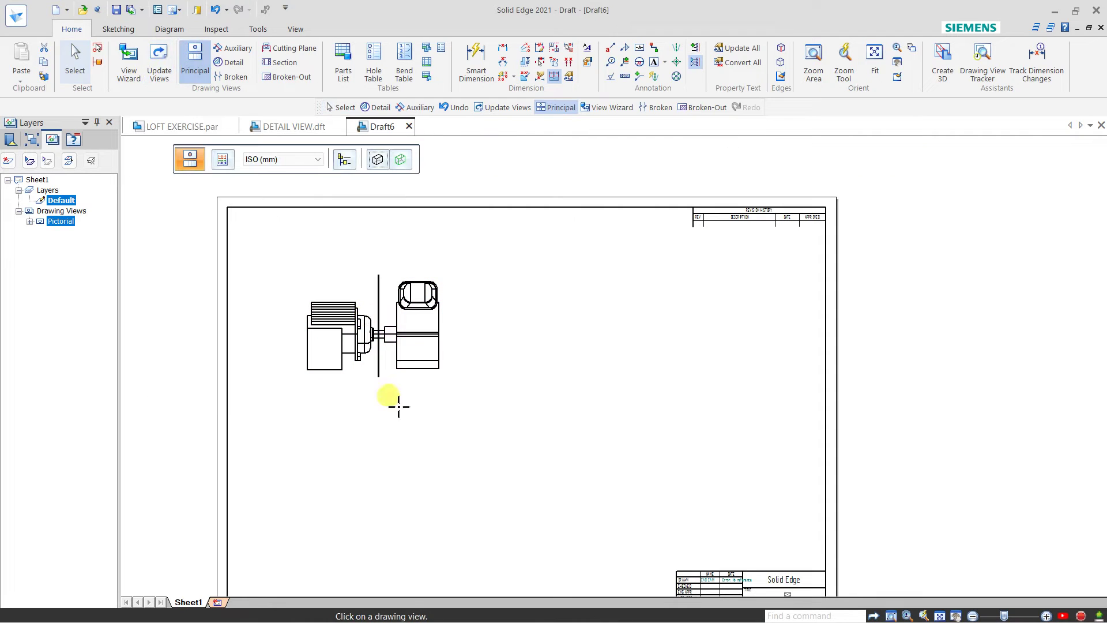
{"action": "left_click", "coordinate": [418, 333]}
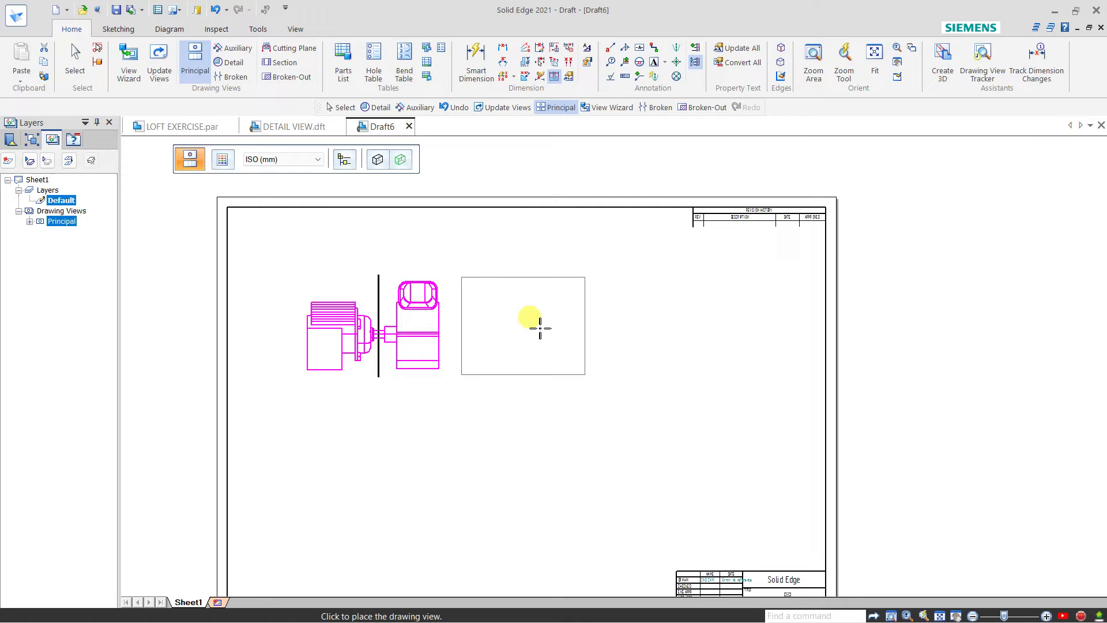
{"action": "left_click", "coordinate": [368, 493]}
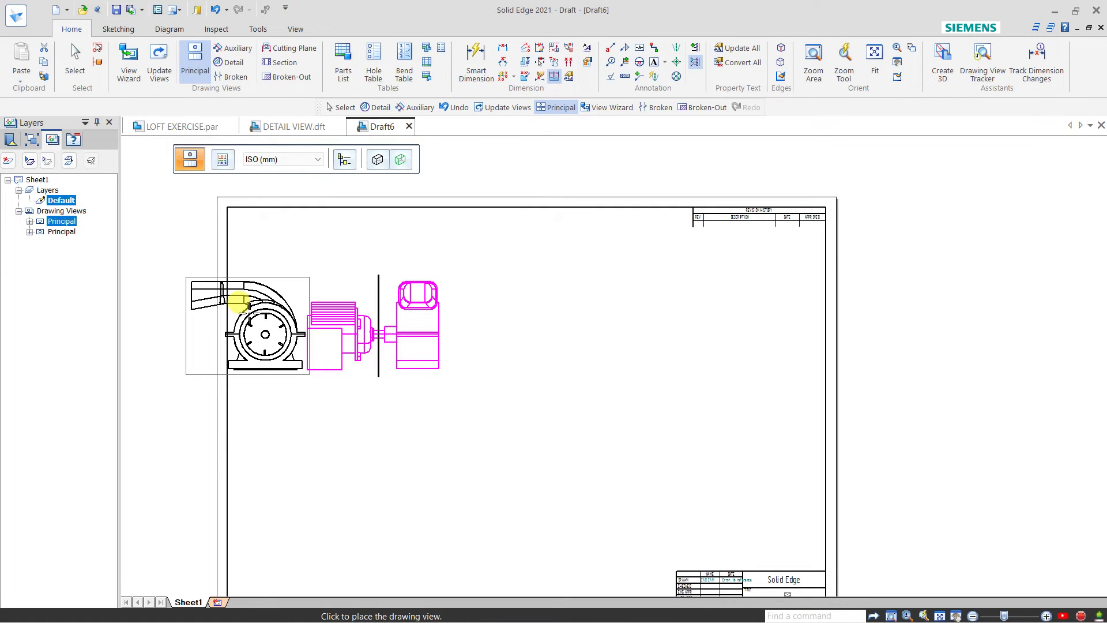
Step: Cancel the principal view and place a new BLOWER ASSEMBLY view right of the broken view
{"action": "key", "text": "Escape"}
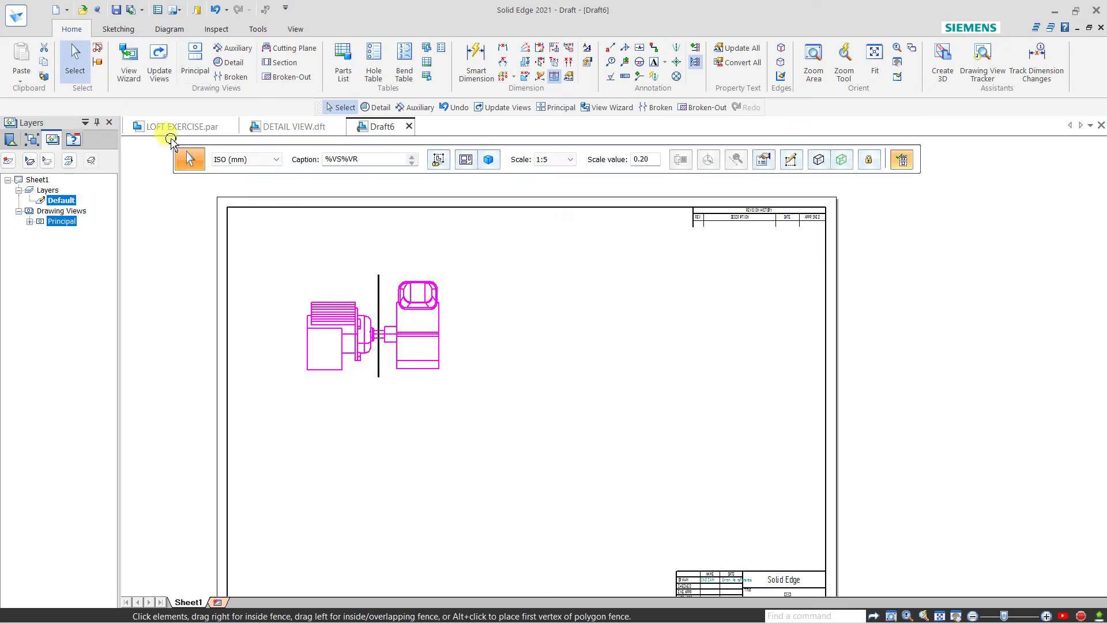
{"action": "left_click", "coordinate": [128, 65]}
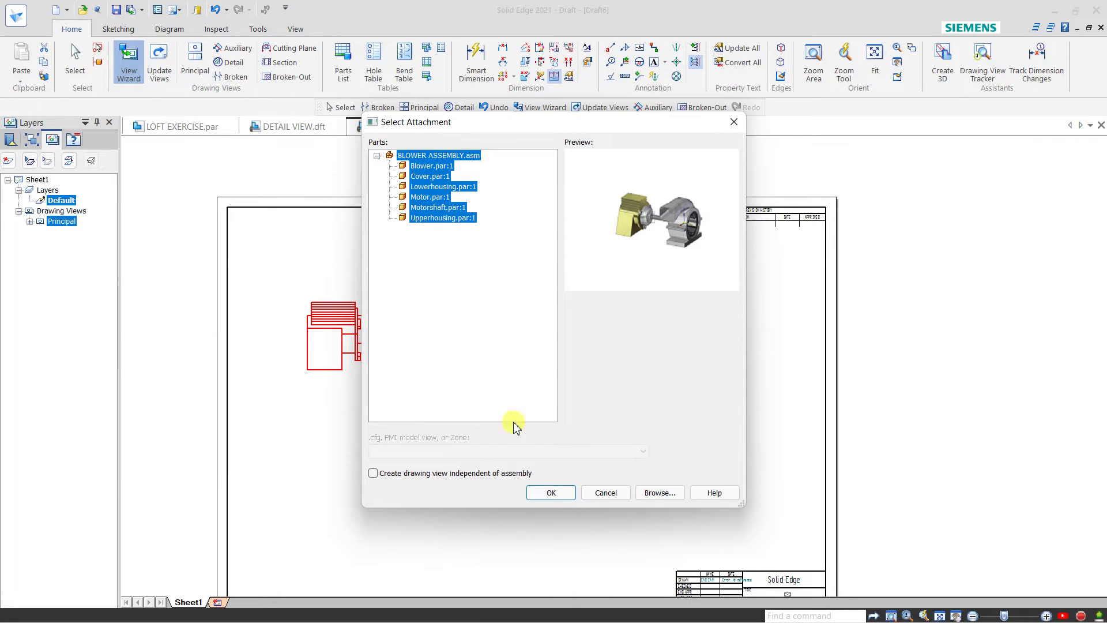
{"action": "left_click", "coordinate": [542, 495]}
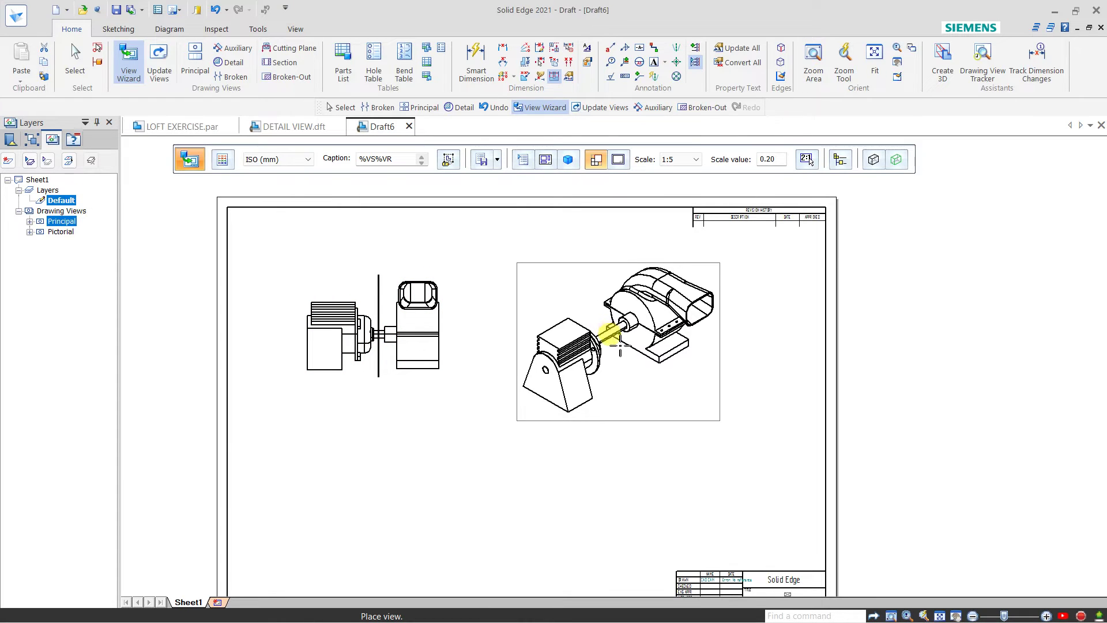
{"action": "left_click", "coordinate": [621, 351]}
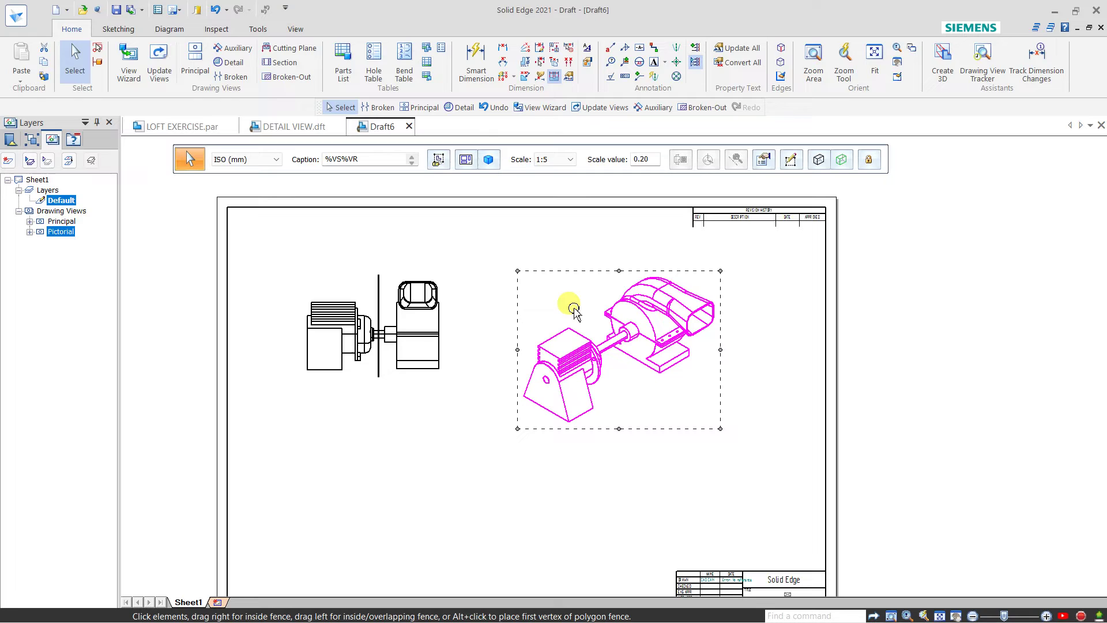
Step: Reorient the new view to Right View
{"action": "left_click", "coordinate": [488, 161]}
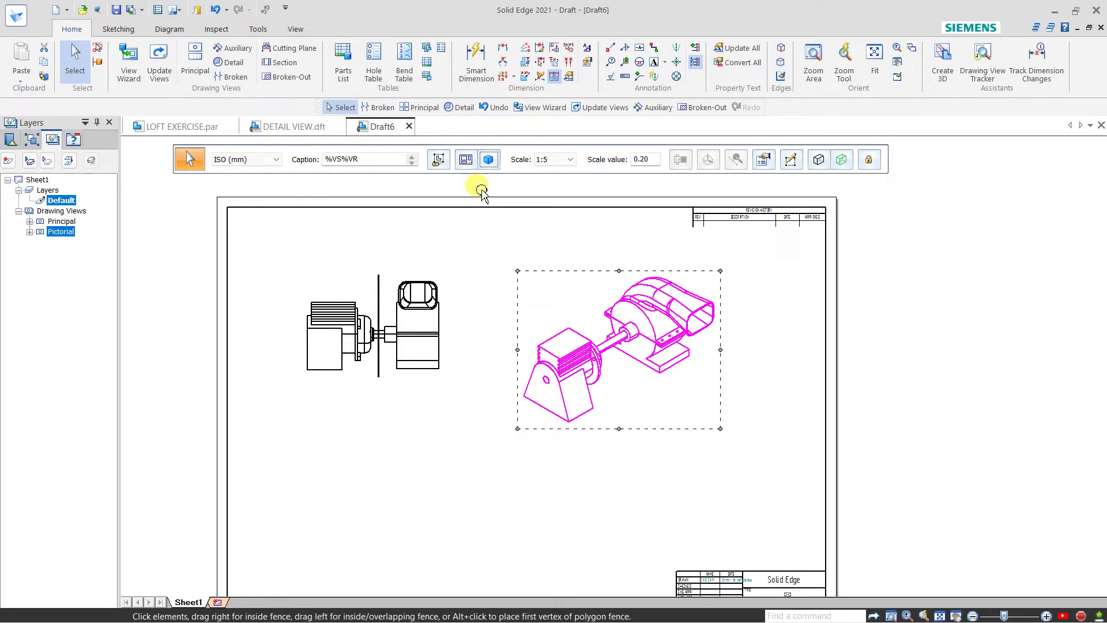
{"action": "left_click", "coordinate": [489, 162]}
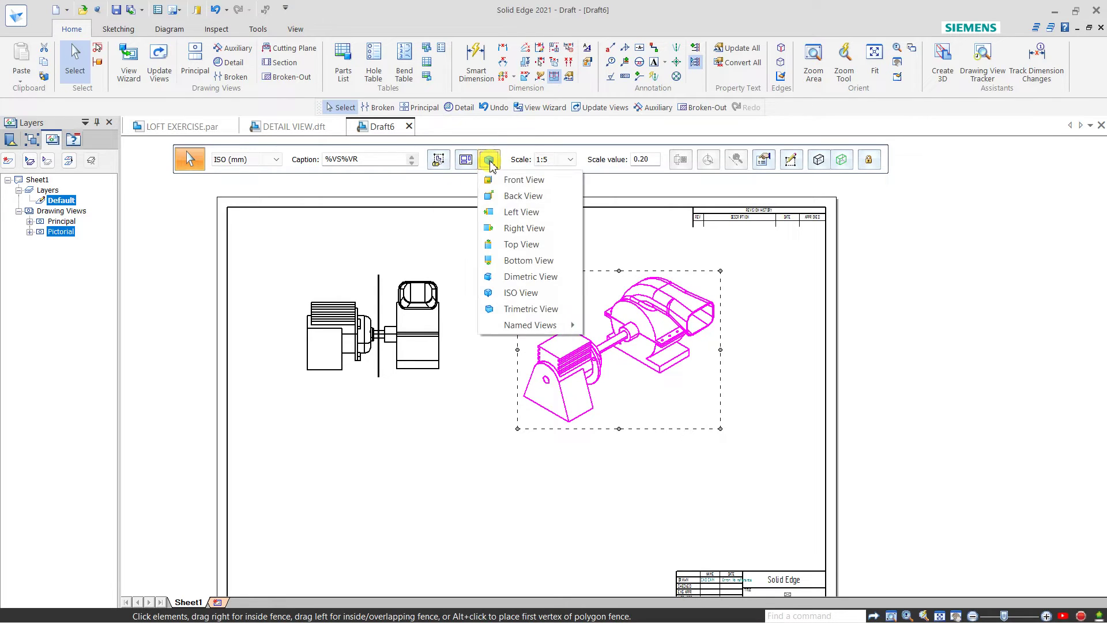
{"action": "left_click", "coordinate": [527, 217]}
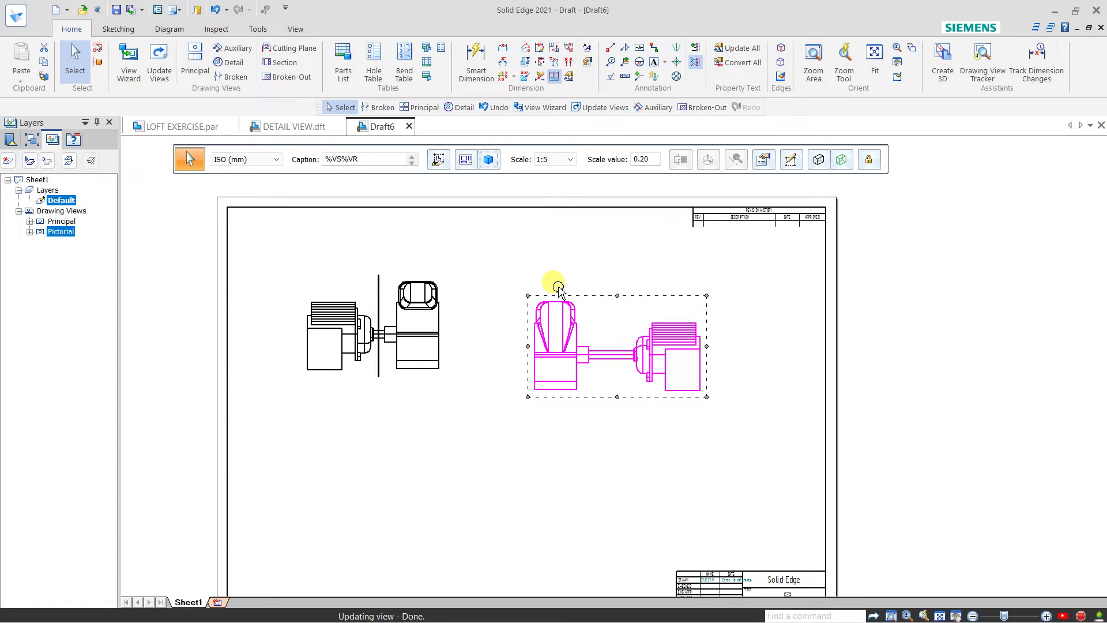
Step: Delete the right-side view and place a fresh pictorial blower assembly view in its place
{"action": "key", "text": "Delete"}
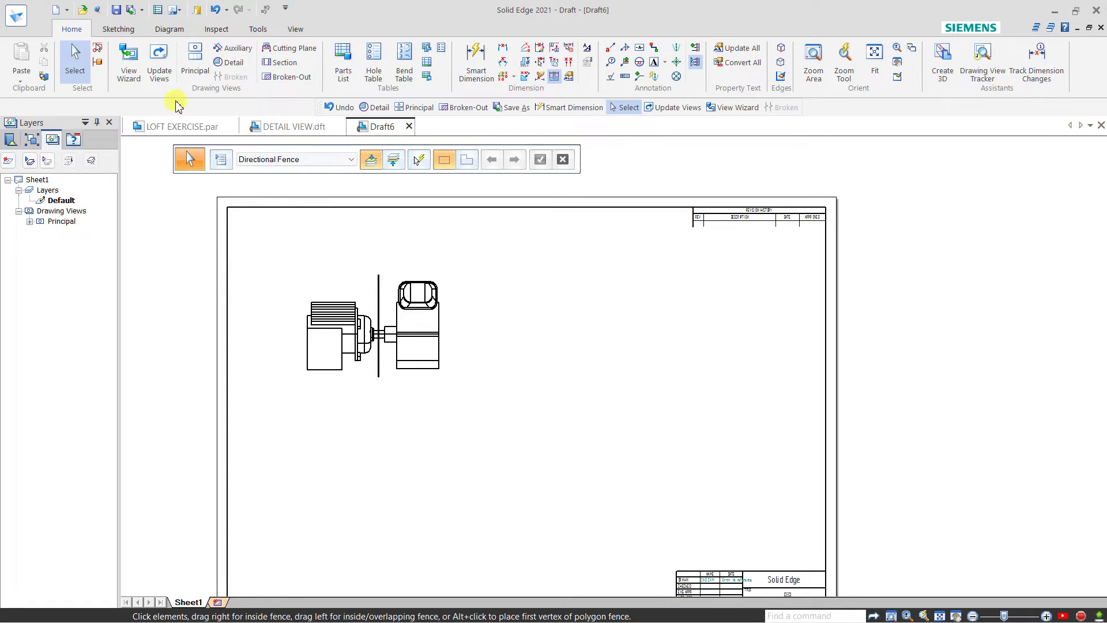
{"action": "left_click", "coordinate": [129, 70]}
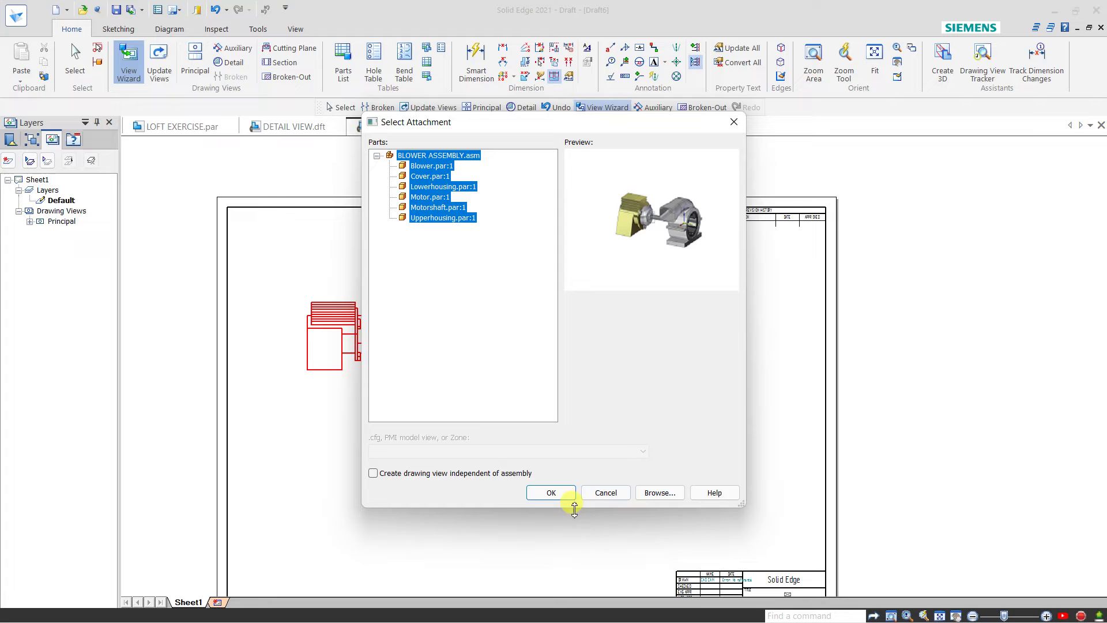
{"action": "left_click", "coordinate": [552, 492]}
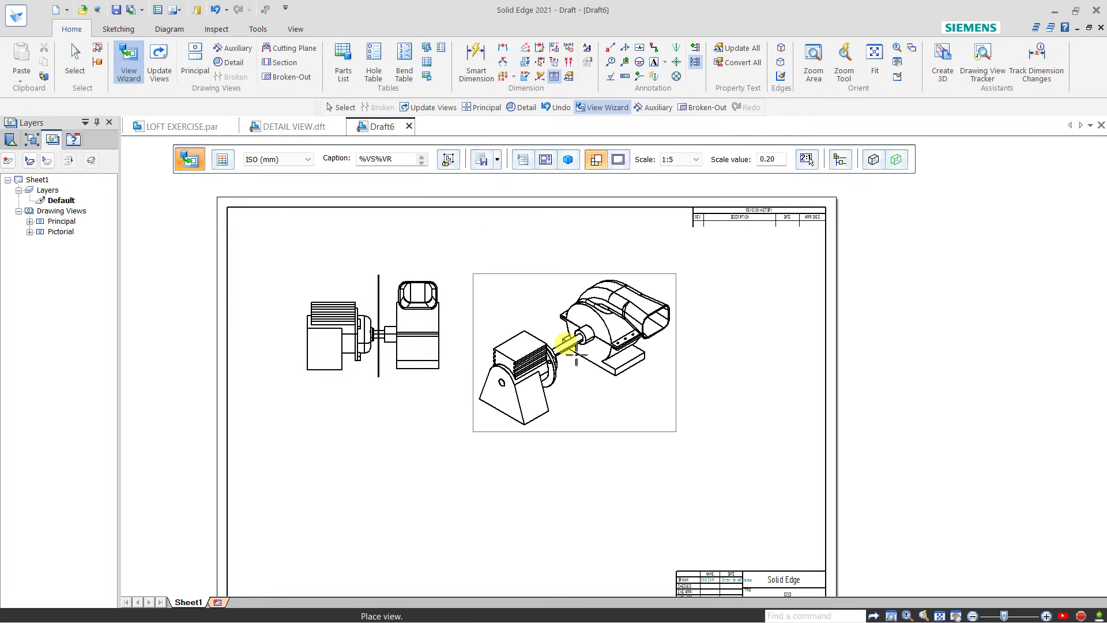
{"action": "left_click", "coordinate": [605, 347]}
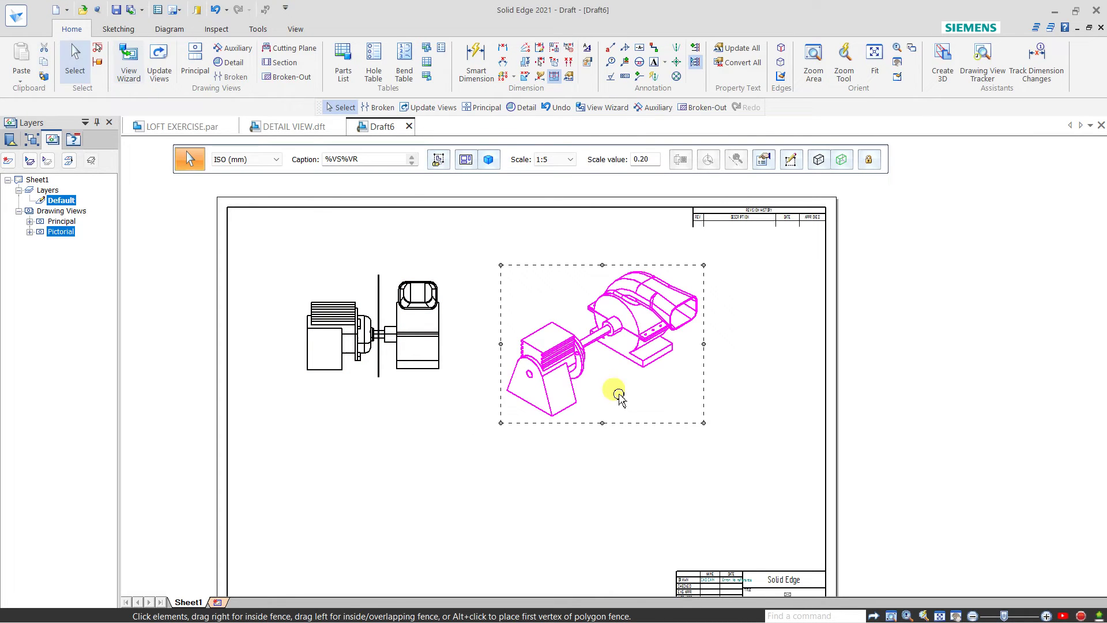
{"action": "left_click", "coordinate": [465, 160]}
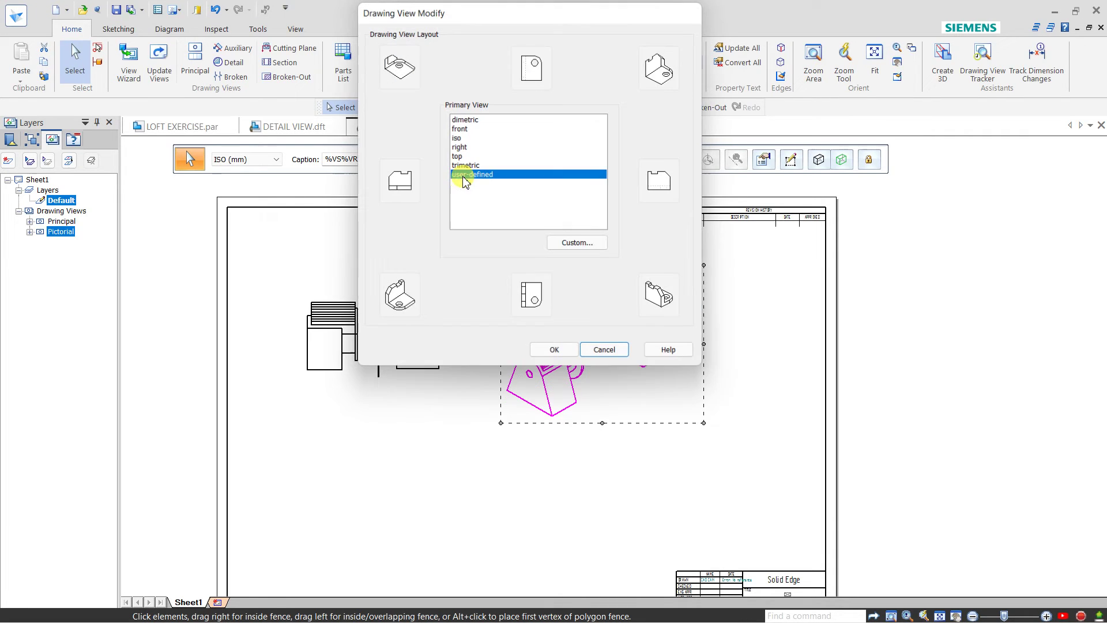
Step: Define a custom orientation: right view rotated 90° about X, squared face-on with the view cube
{"action": "left_click", "coordinate": [575, 246]}
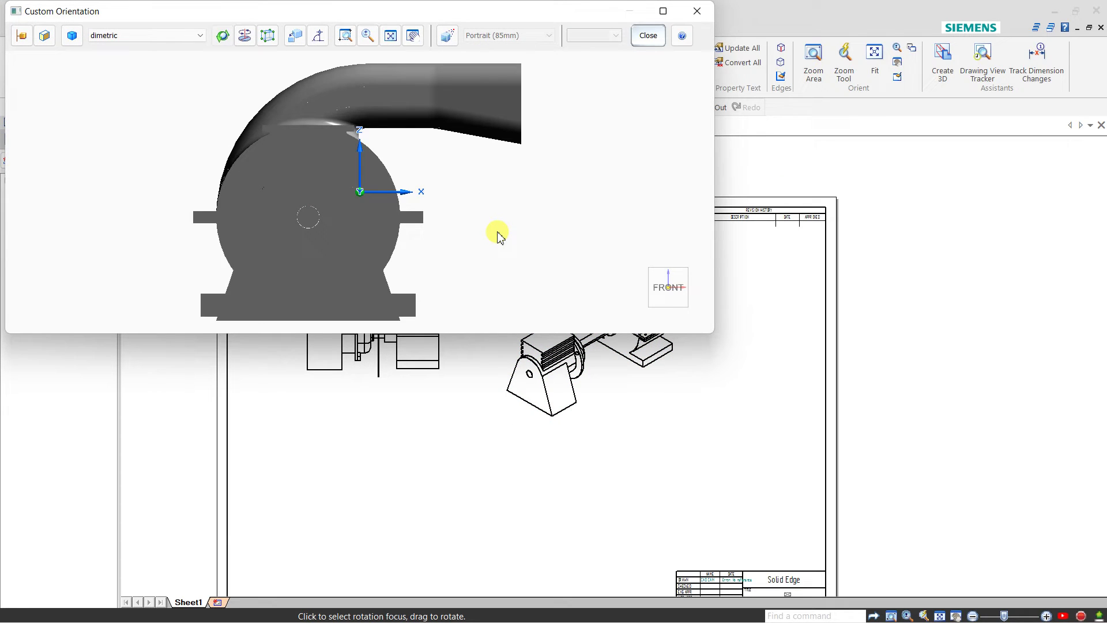
{"action": "mouse_move", "coordinate": [468, 205]}
{"action": "left_mouse_down"}
{"action": "mouse_move", "coordinate": [421, 191]}
{"action": "mouse_move", "coordinate": [415, 213]}
{"action": "mouse_move", "coordinate": [302, 164]}
{"action": "mouse_move", "coordinate": [337, 198]}
{"action": "mouse_move", "coordinate": [317, 214]}
{"action": "mouse_move", "coordinate": [320, 236]}
{"action": "left_mouse_up"}
{"action": "left_click", "coordinate": [178, 34]}
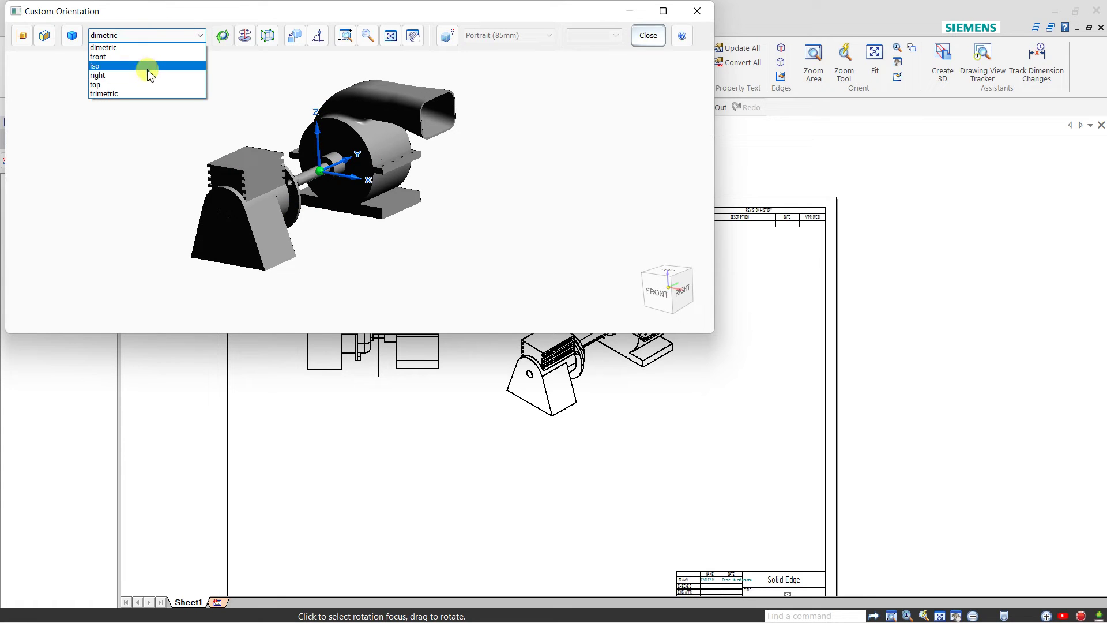
{"action": "left_click", "coordinate": [144, 78]}
{"action": "scroll", "coordinate": [390, 153], "scroll_direction": "up", "scroll_amount": 1}
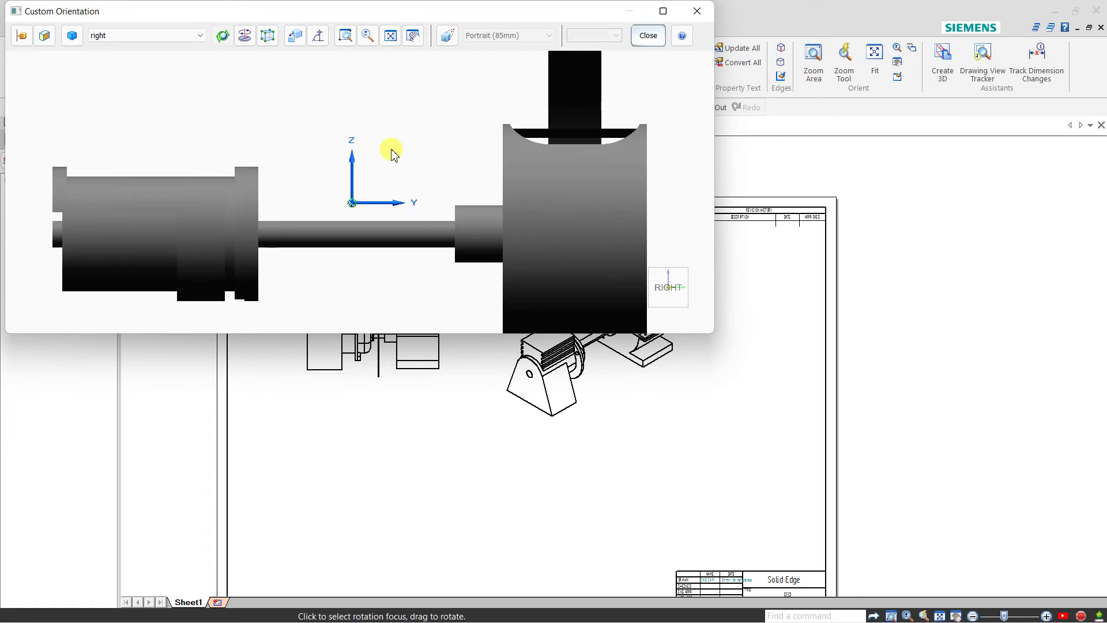
{"action": "scroll", "coordinate": [390, 153], "scroll_direction": "down", "scroll_amount": 2}
{"action": "left_click_drag", "start_coordinate": [390, 157], "coordinate": [366, 188]}
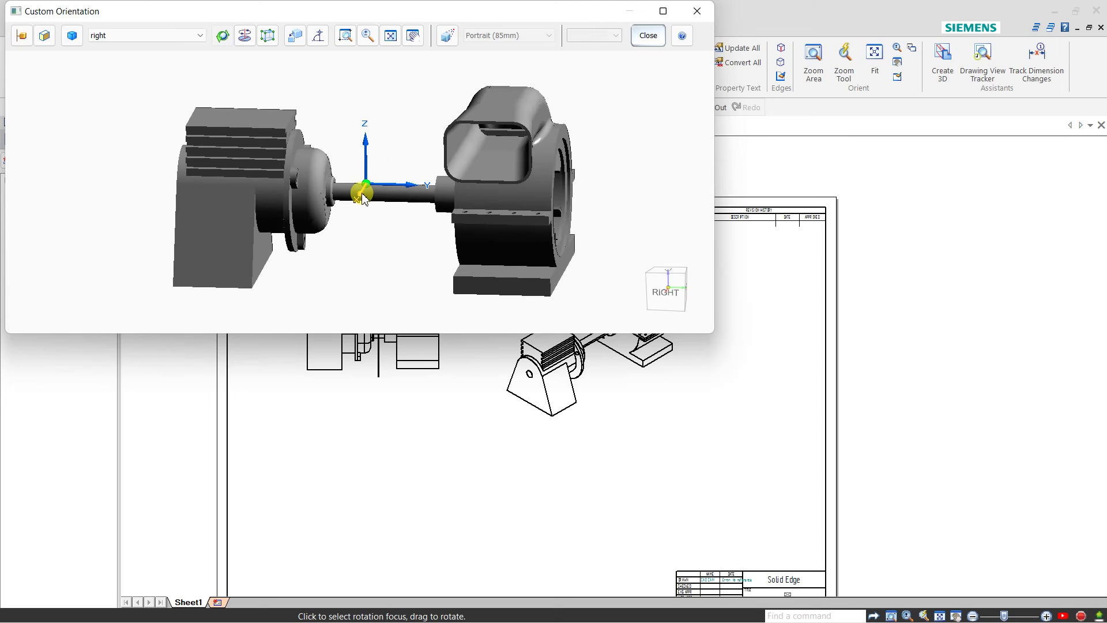
{"action": "left_click", "coordinate": [364, 192]}
{"action": "type", "text": "90"}
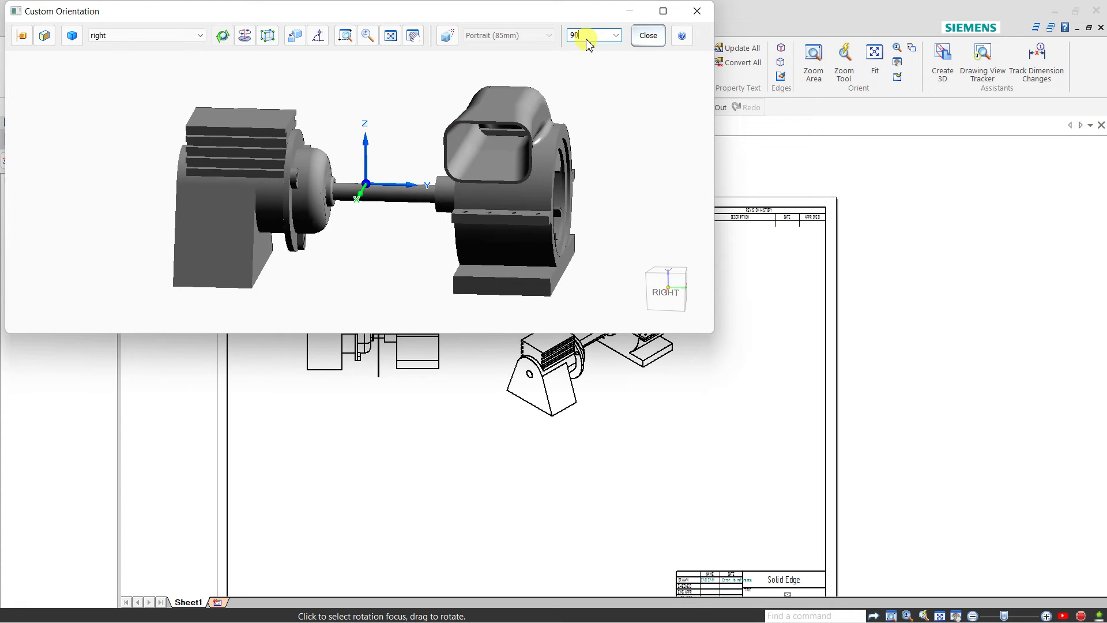
{"action": "key", "text": "Return"}
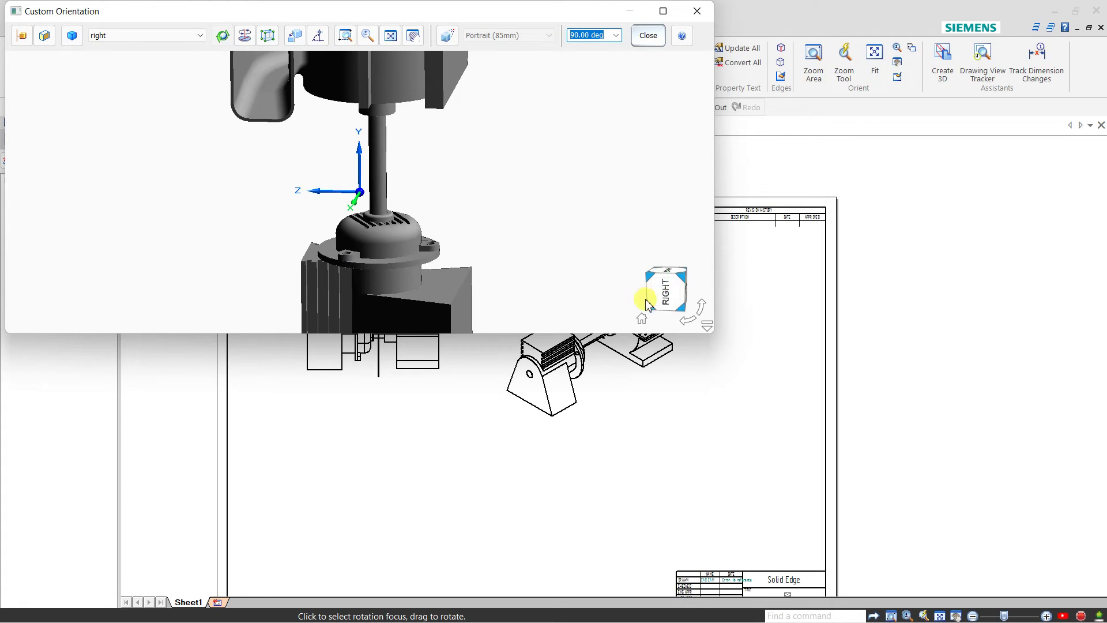
{"action": "left_click", "coordinate": [662, 290]}
{"action": "scroll", "coordinate": [567, 219], "scroll_direction": "up", "scroll_amount": 3}
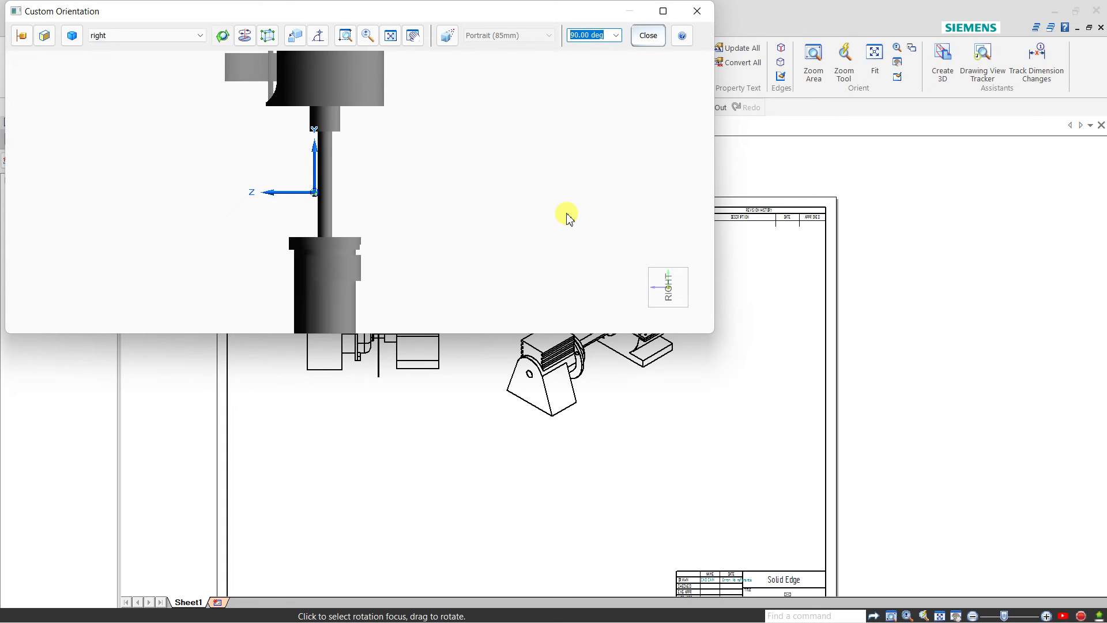
{"action": "scroll", "coordinate": [562, 216], "scroll_direction": "down", "scroll_amount": 4}
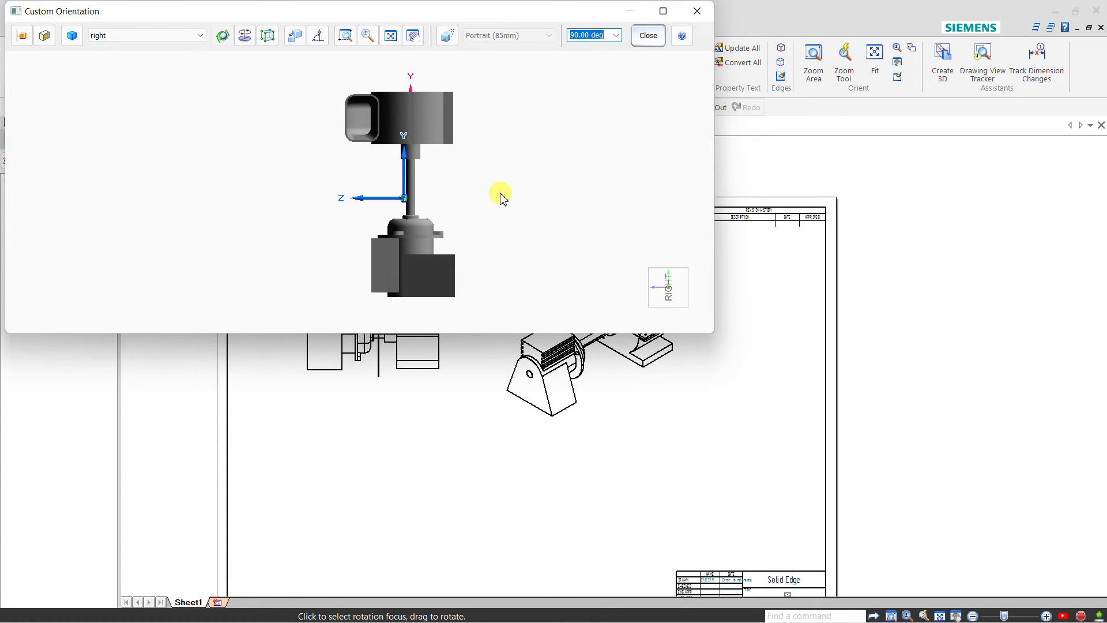
{"action": "left_click", "coordinate": [649, 35]}
Step: Apply the custom orientation so the shaft runs vertically, then reselect the upright view
{"action": "left_click", "coordinate": [578, 476]}
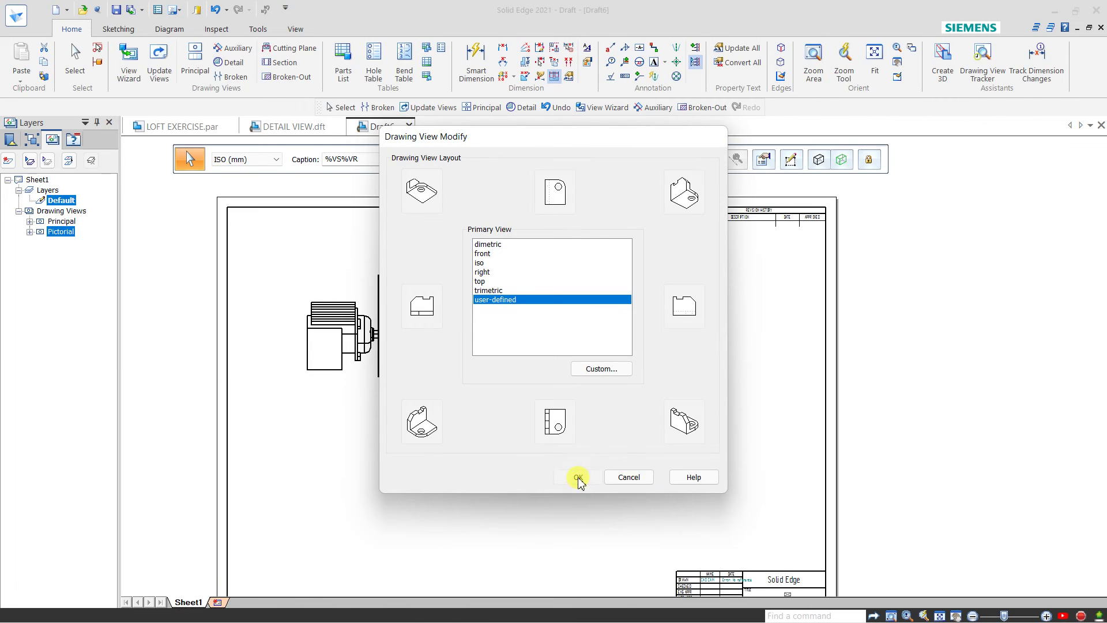
{"action": "left_click", "coordinate": [687, 426]}
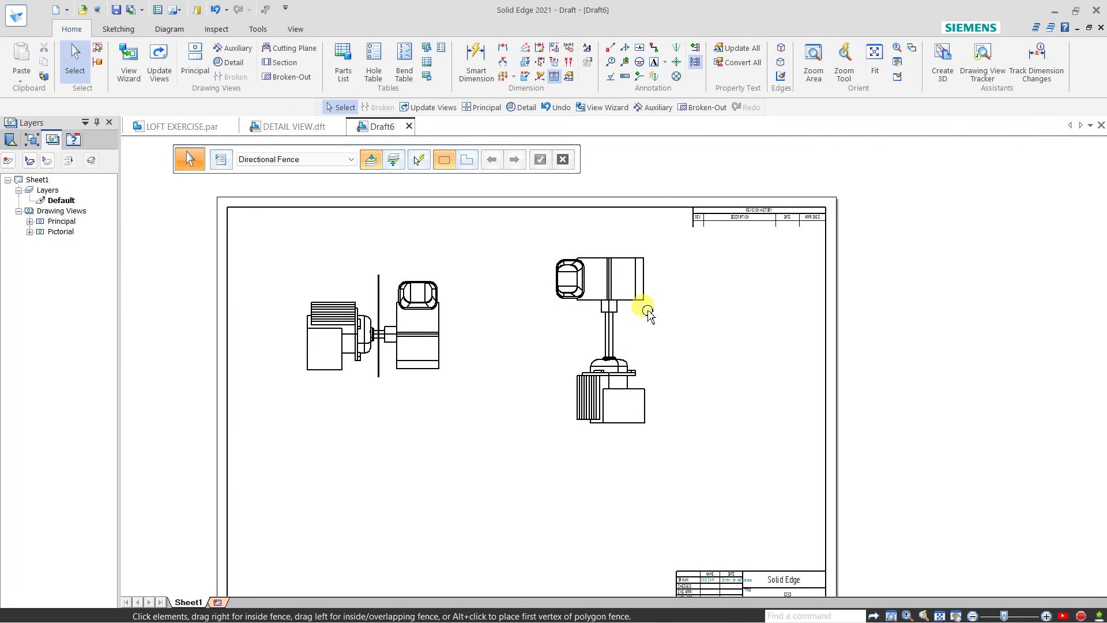
{"action": "scroll", "coordinate": [645, 263], "scroll_direction": "up", "scroll_amount": 3}
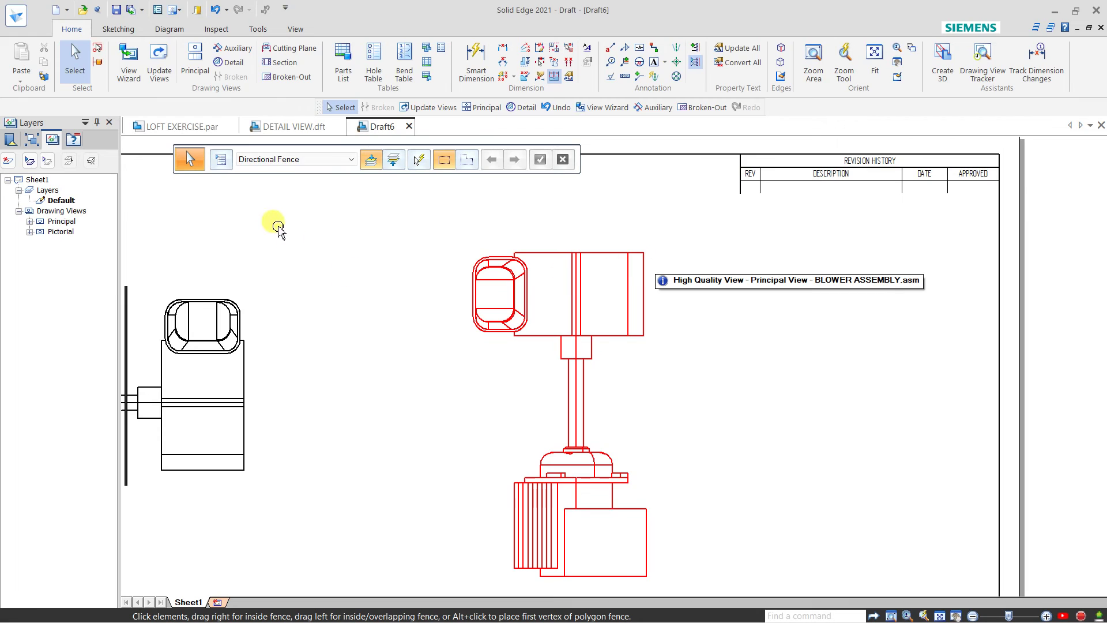
{"action": "left_click", "coordinate": [573, 381]}
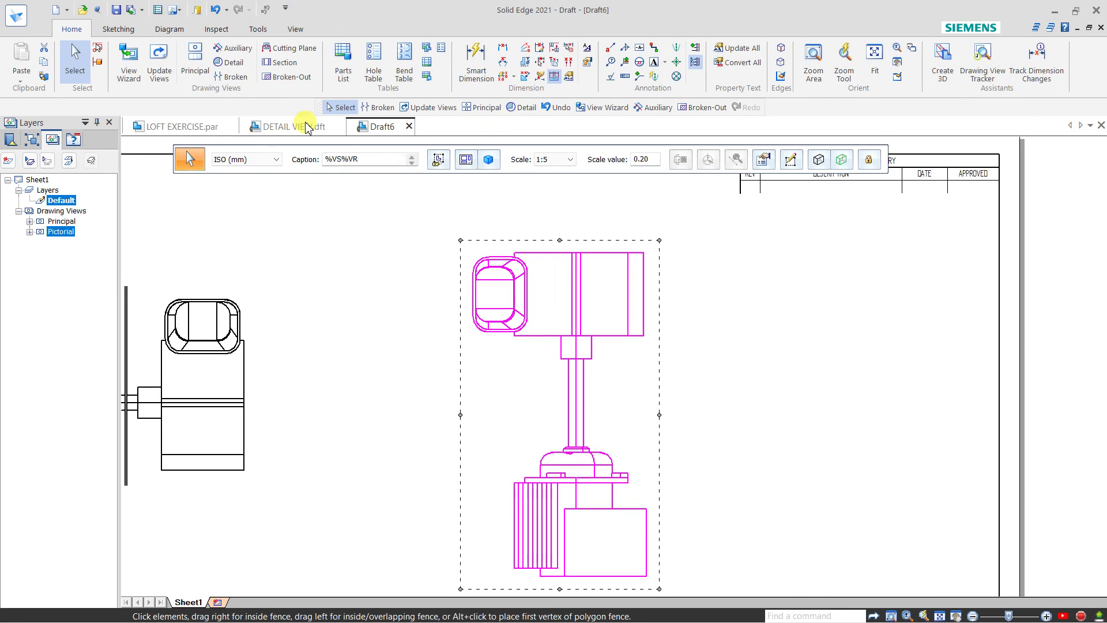
Step: Add a horizontal break with two break lines across the upright view's vertical shaft
{"action": "left_click", "coordinate": [231, 76]}
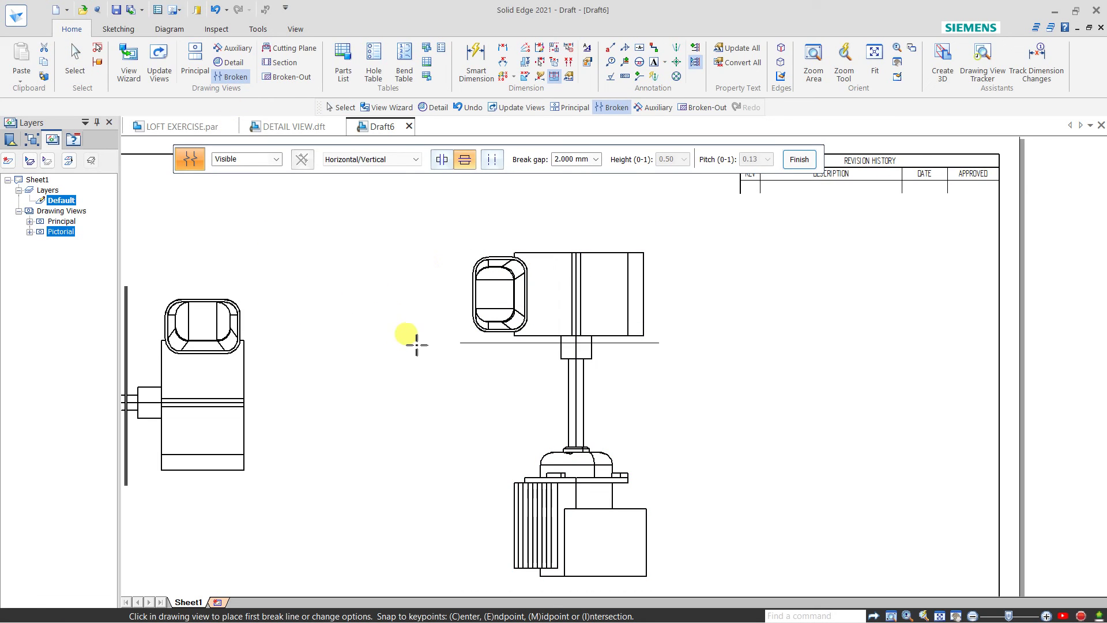
{"action": "left_click", "coordinate": [469, 161]}
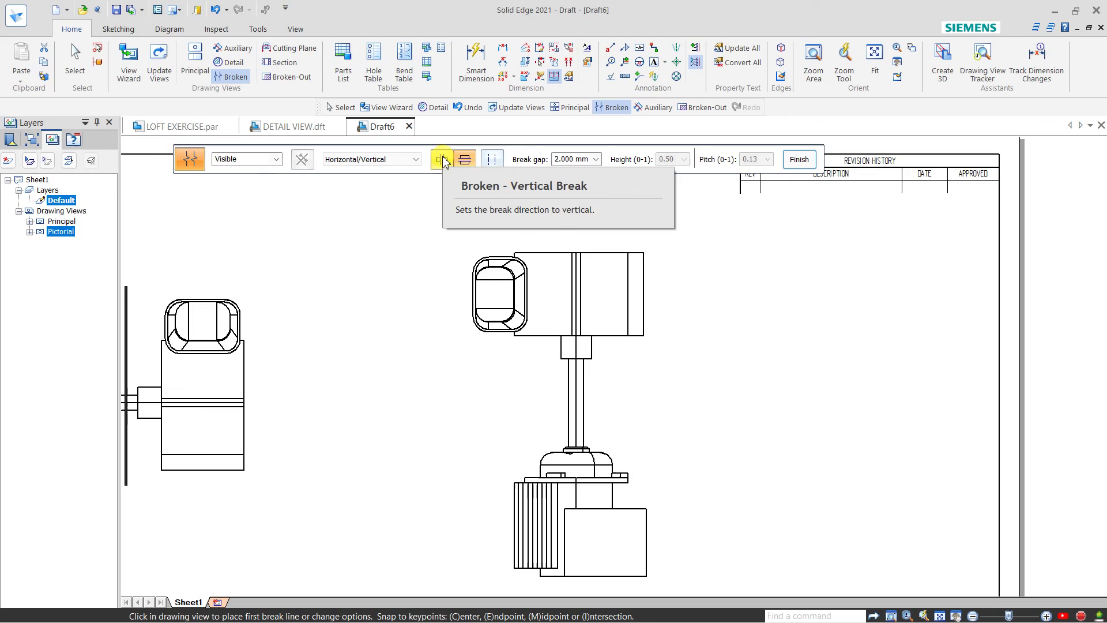
{"action": "left_click", "coordinate": [412, 365]}
{"action": "left_click", "coordinate": [421, 437]}
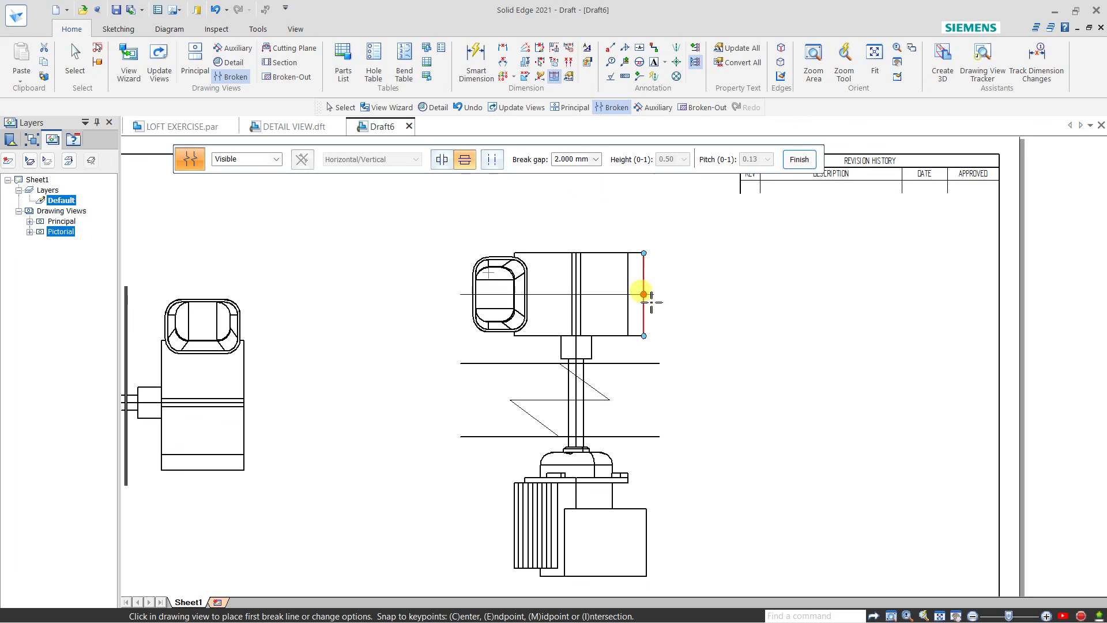
{"action": "left_click", "coordinate": [798, 159]}
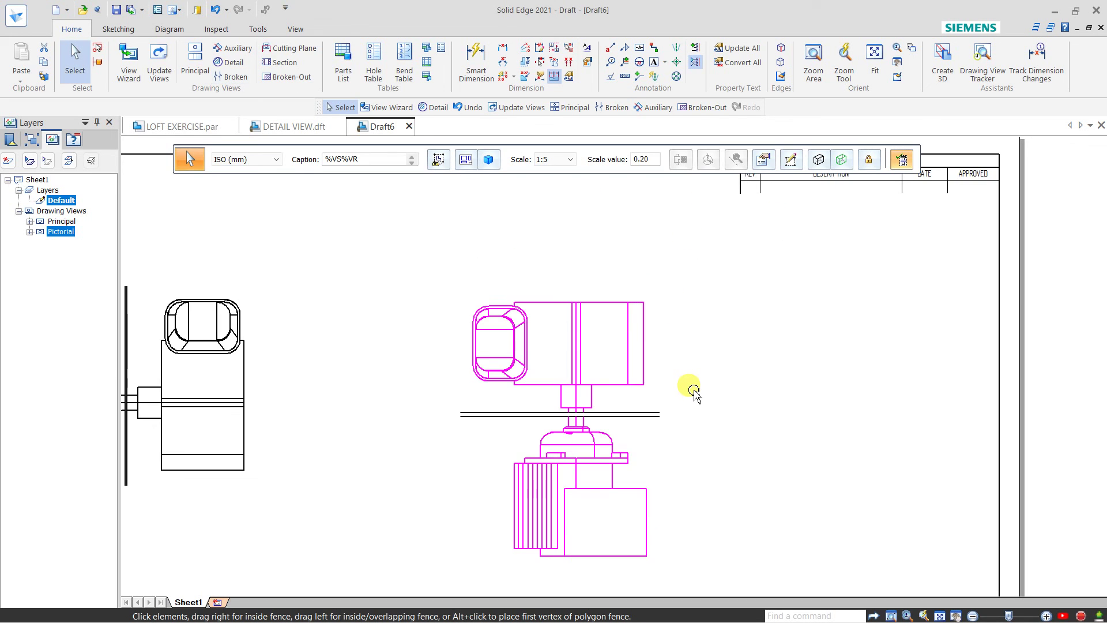
{"action": "scroll", "coordinate": [695, 392], "scroll_direction": "down", "scroll_amount": 2}
{"action": "scroll", "coordinate": [683, 394], "scroll_direction": "down", "scroll_amount": 1}
{"action": "scroll", "coordinate": [562, 478], "scroll_direction": "up", "scroll_amount": 2}
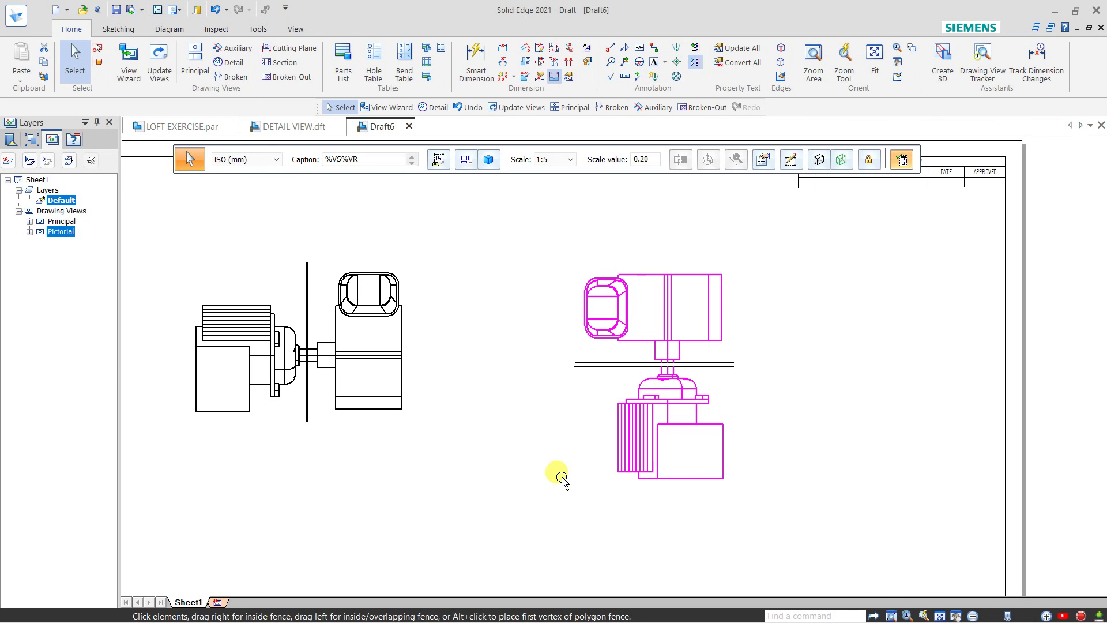